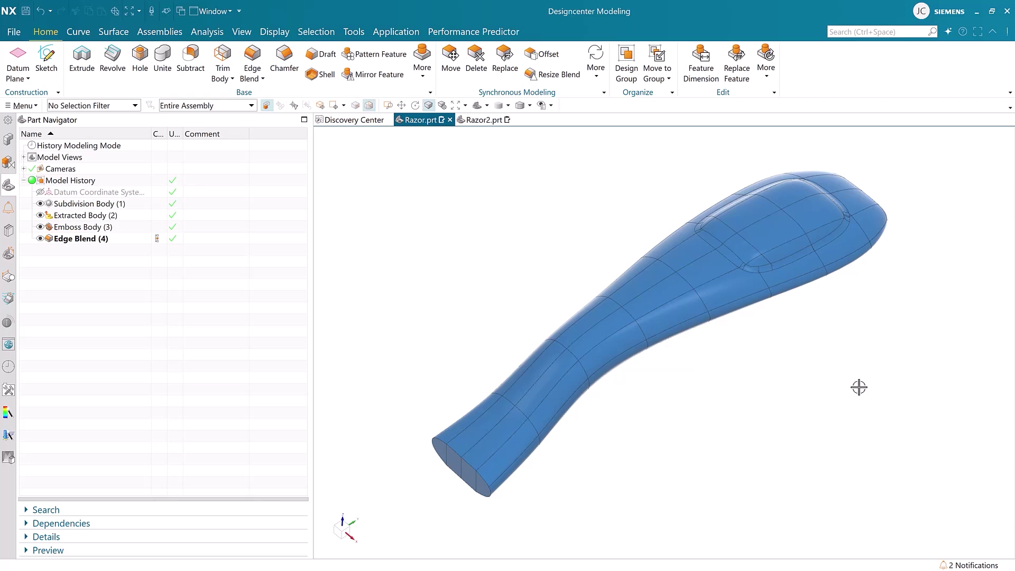
Import the razor handle OBJ into Razor2.prt as a subdivision body and fit the view.
{"action": "left_click", "coordinate": [484, 120]}
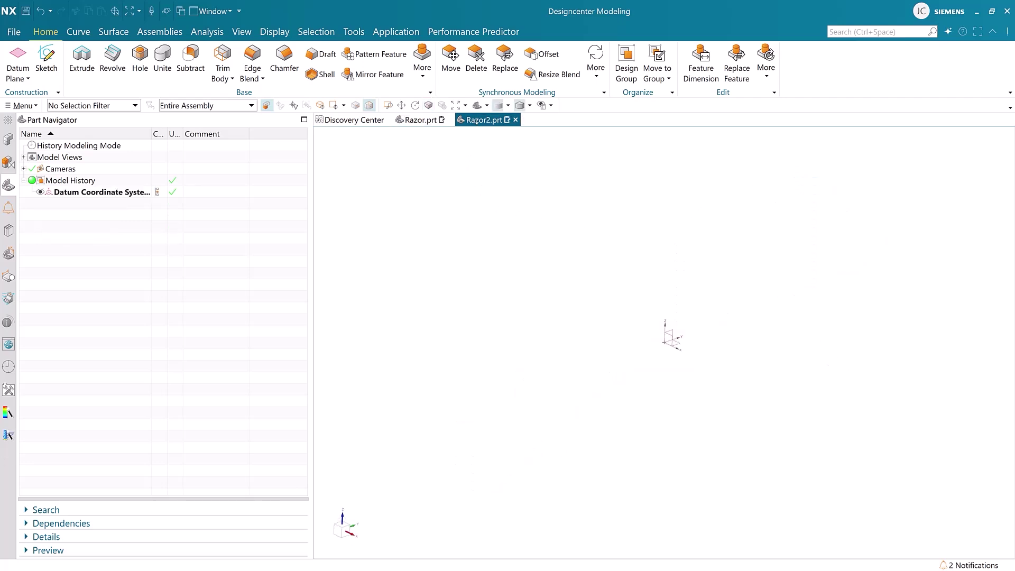
{"action": "left_click", "coordinate": [14, 32]}
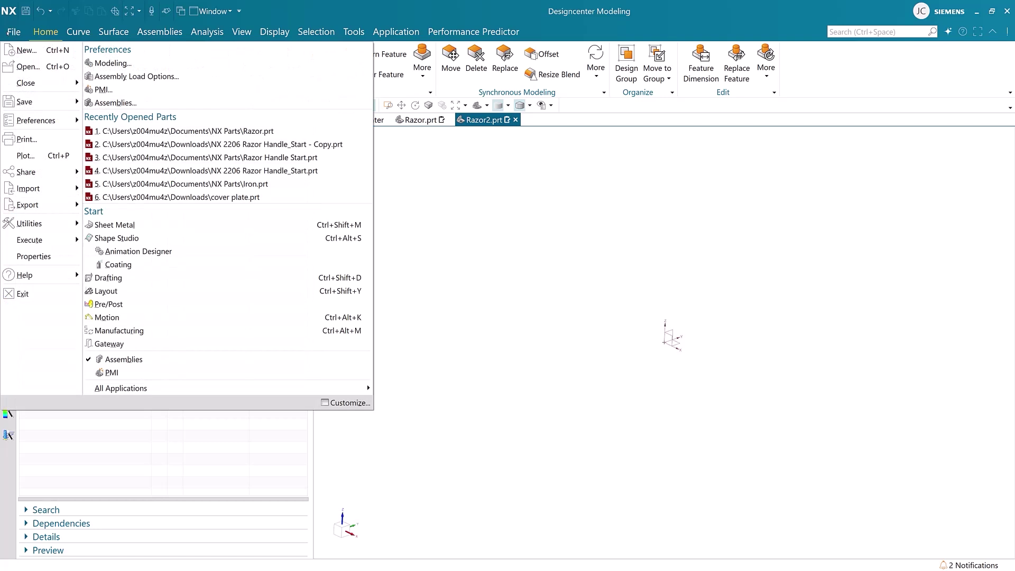
{"action": "mouse_move", "coordinate": [28, 188]}
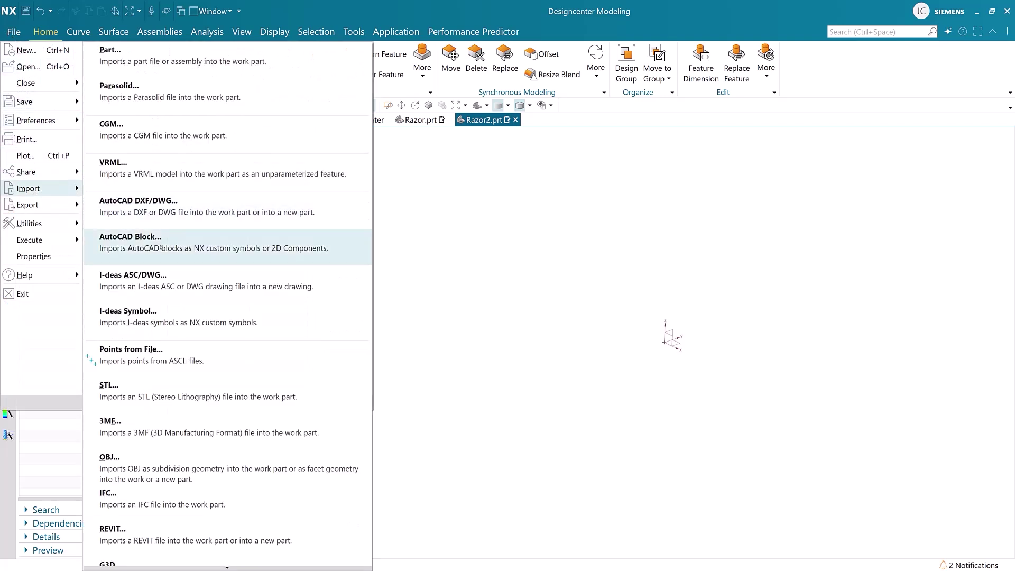
{"action": "left_click", "coordinate": [168, 481]}
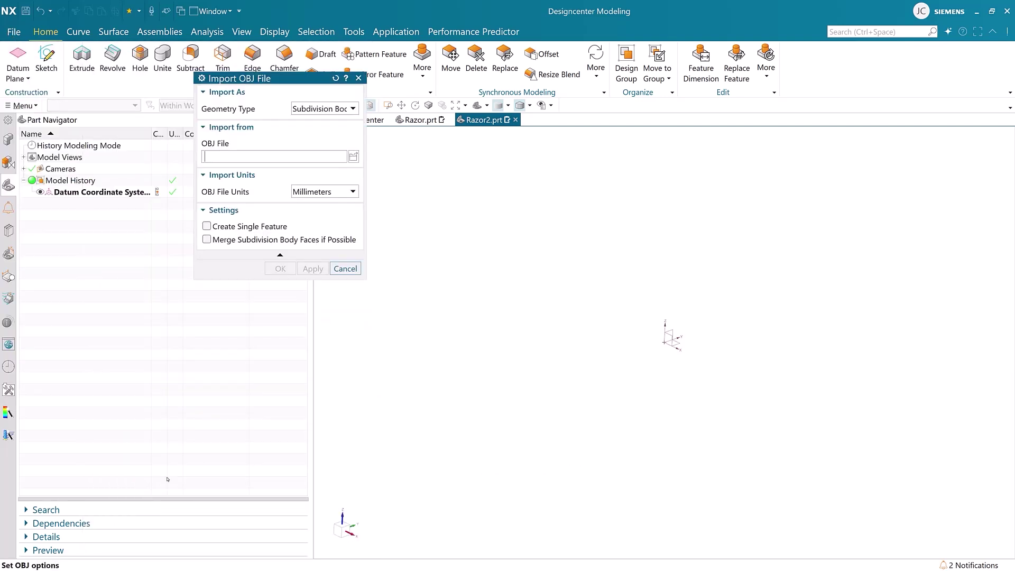
{"action": "key", "text": "ctrl+v"}
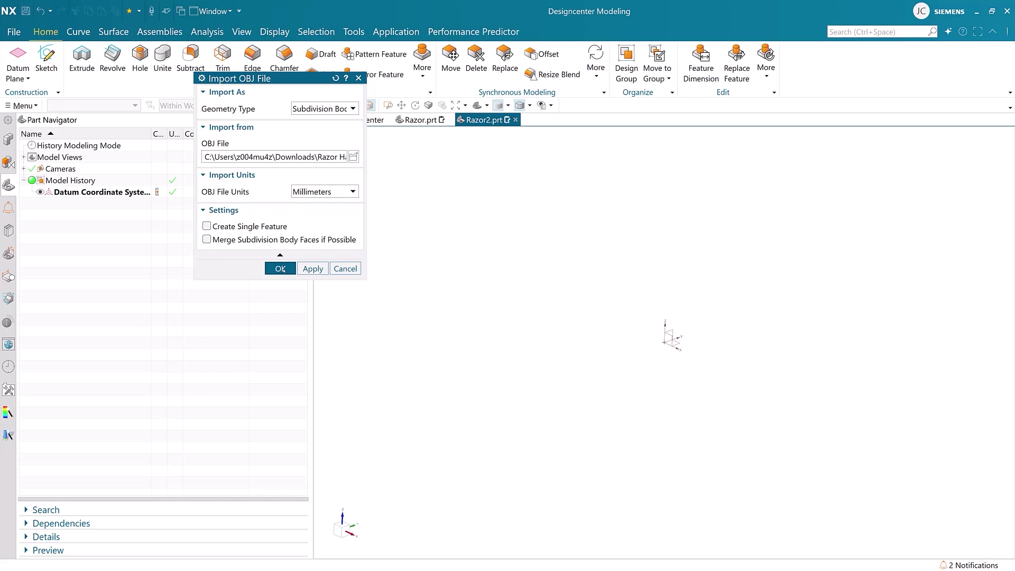
{"action": "left_click", "coordinate": [281, 269]}
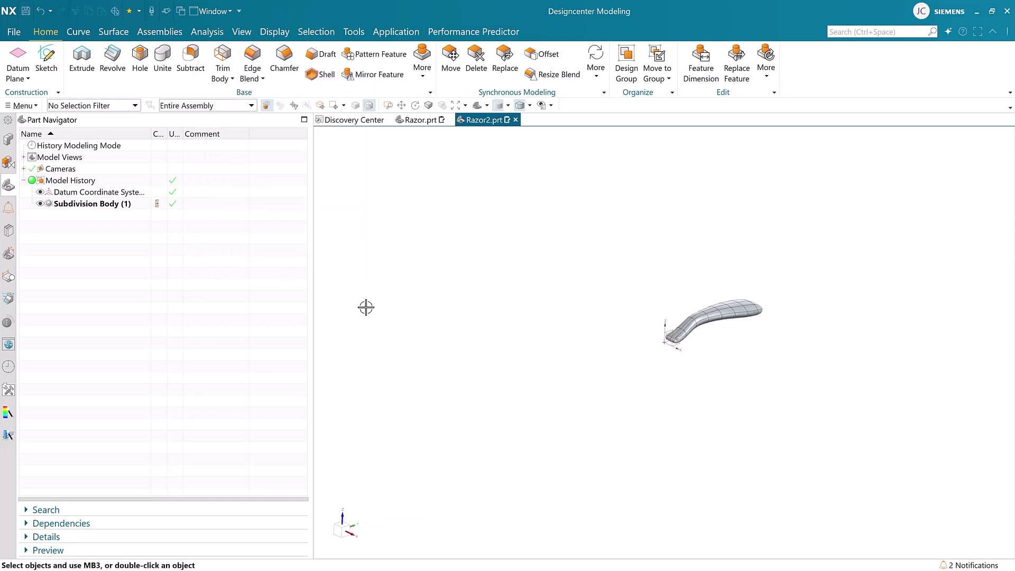
{"action": "key", "text": "ctrl+f"}
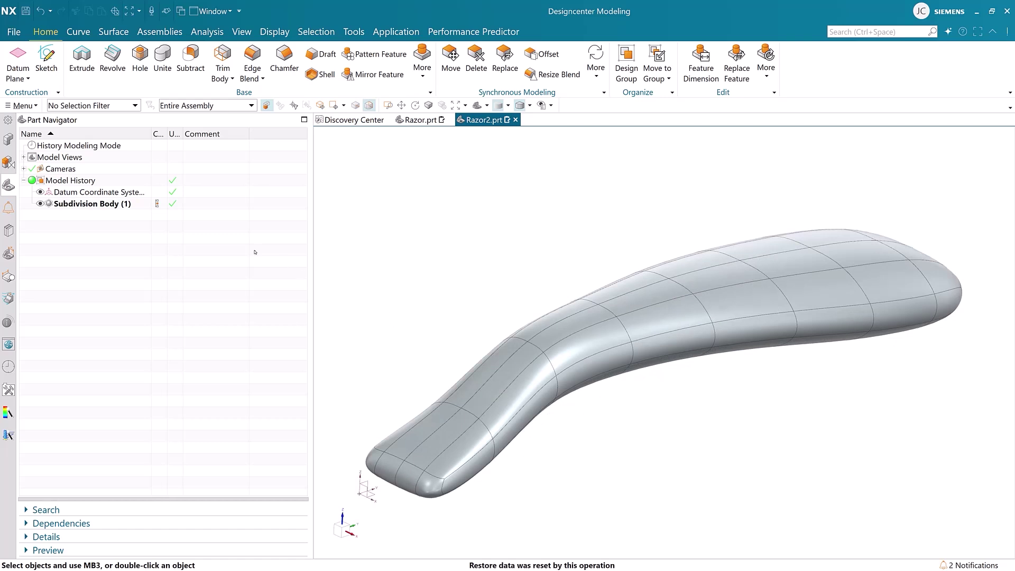
Edit the Subdivision Body and turn on symmetric modeling about the YZ datum plane.
{"action": "double_click", "coordinate": [63, 205]}
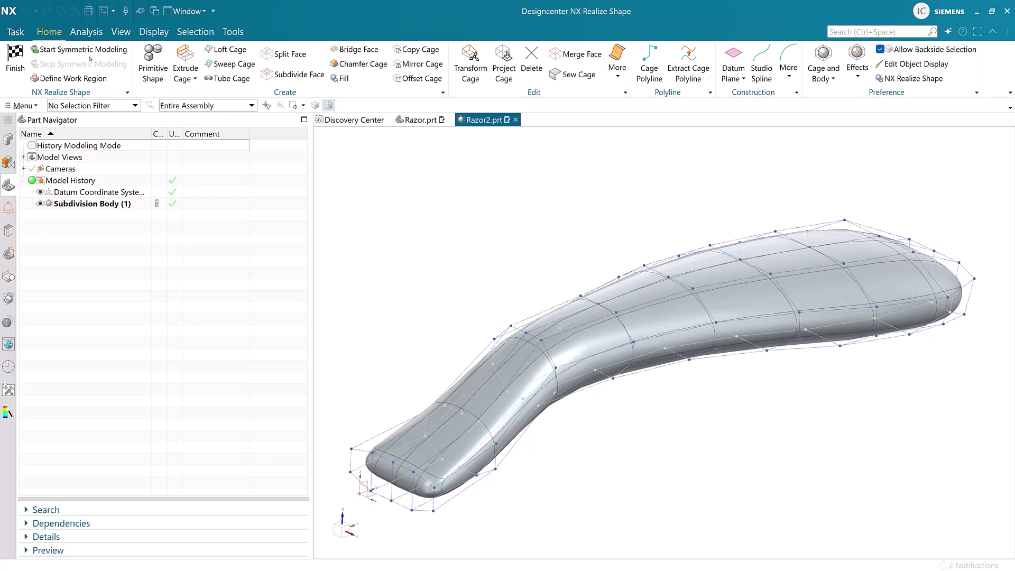
{"action": "left_click", "coordinate": [87, 52]}
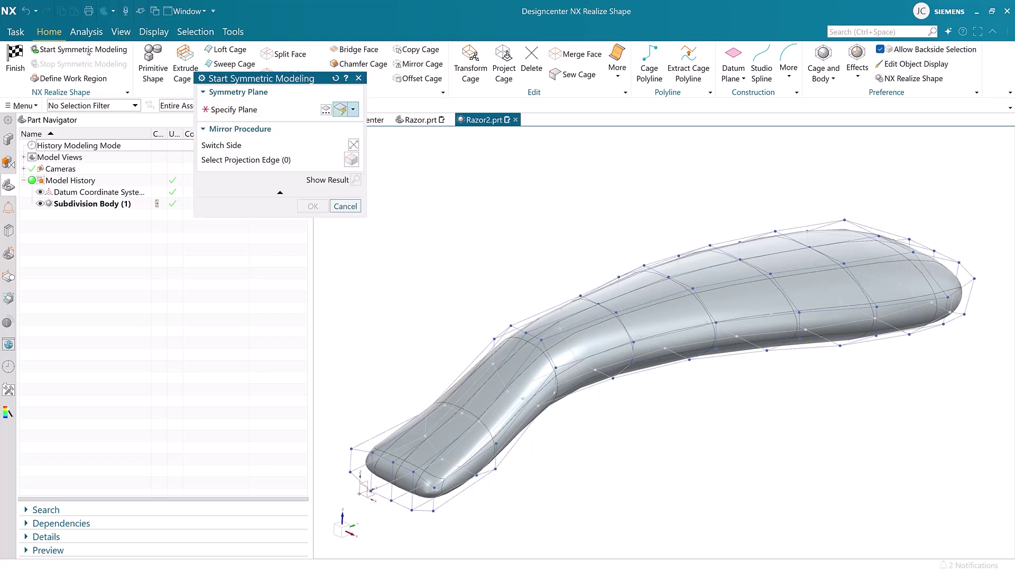
{"action": "left_click", "coordinate": [367, 485]}
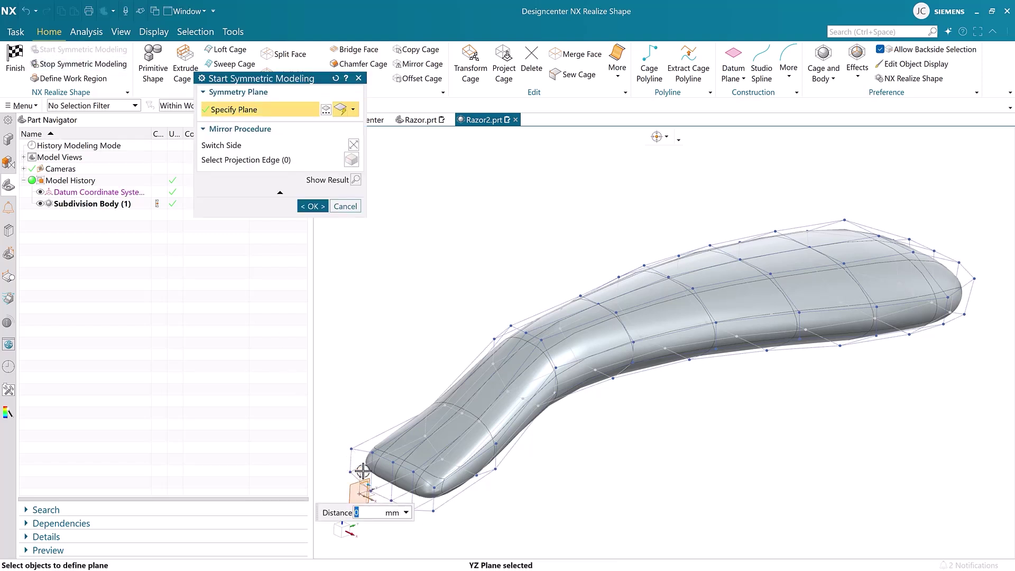
{"action": "left_click", "coordinate": [314, 207]}
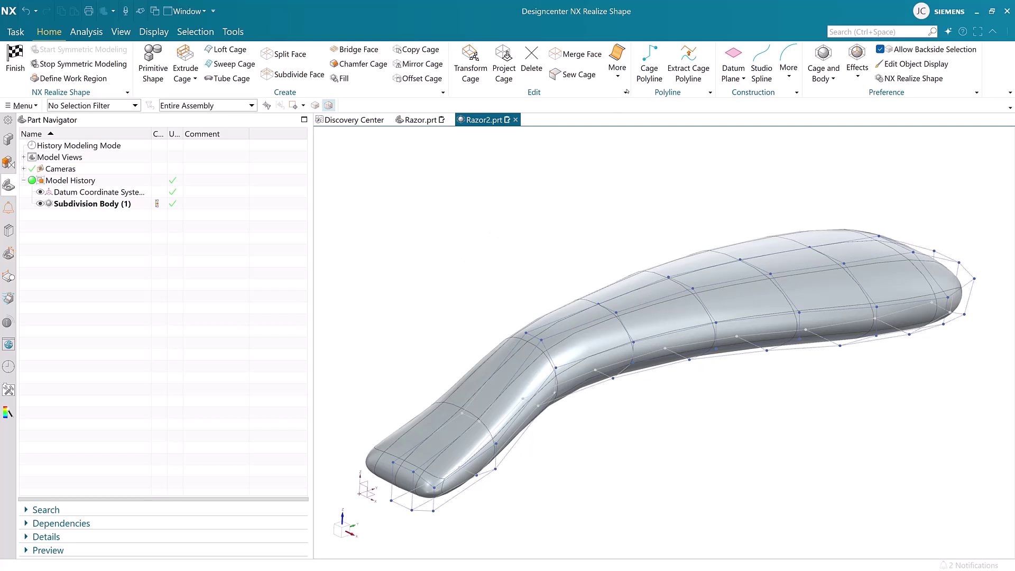
Set the nine edges around the handle's blunt end to Sharp continuity.
{"action": "left_click", "coordinate": [617, 68]}
{"action": "left_click", "coordinate": [644, 177]}
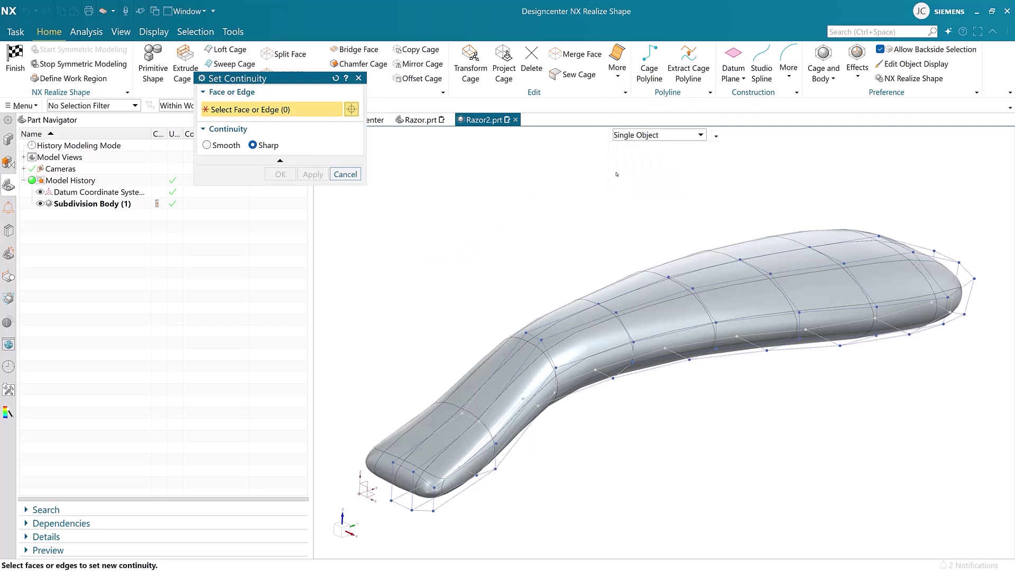
{"action": "middle_click_drag", "start_coordinate": [376, 346], "coordinate": [362, 346]}
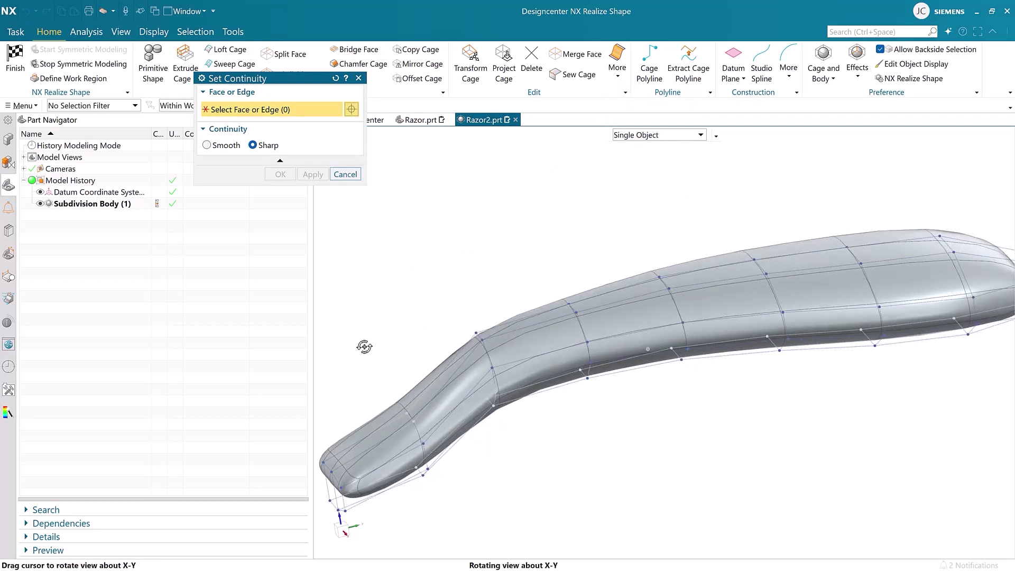
{"action": "scroll", "coordinate": [636, 323], "scroll_direction": "down", "scroll_amount": 2}
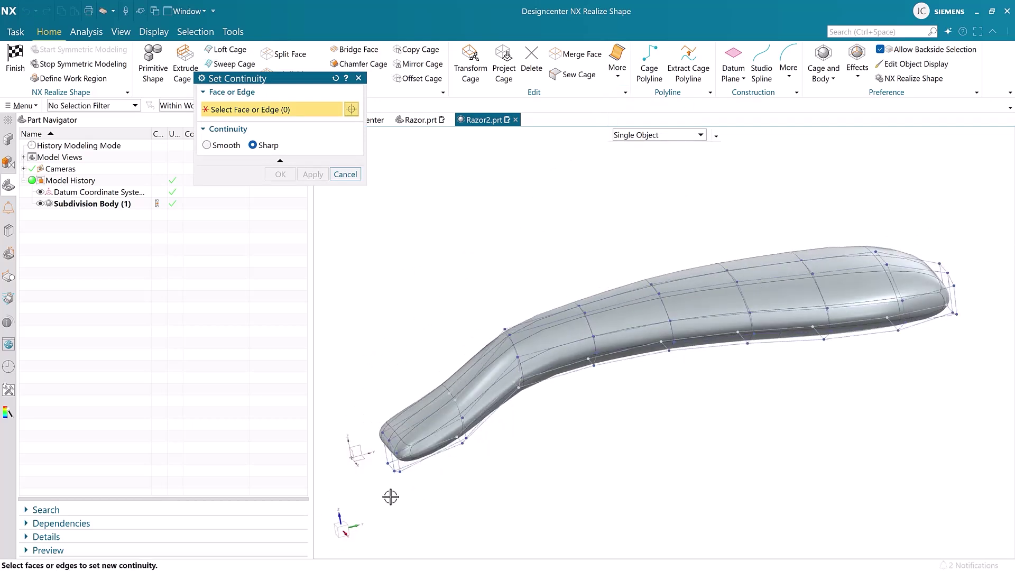
{"action": "left_click_drag", "start_coordinate": [371, 497], "coordinate": [417, 398]}
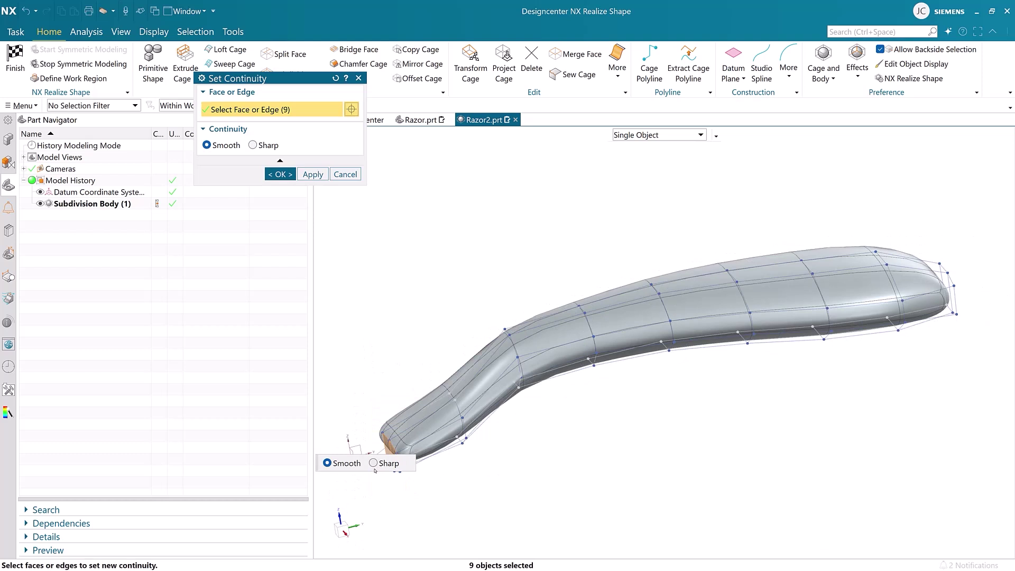
{"action": "middle_click_drag", "start_coordinate": [388, 504], "coordinate": [431, 498]}
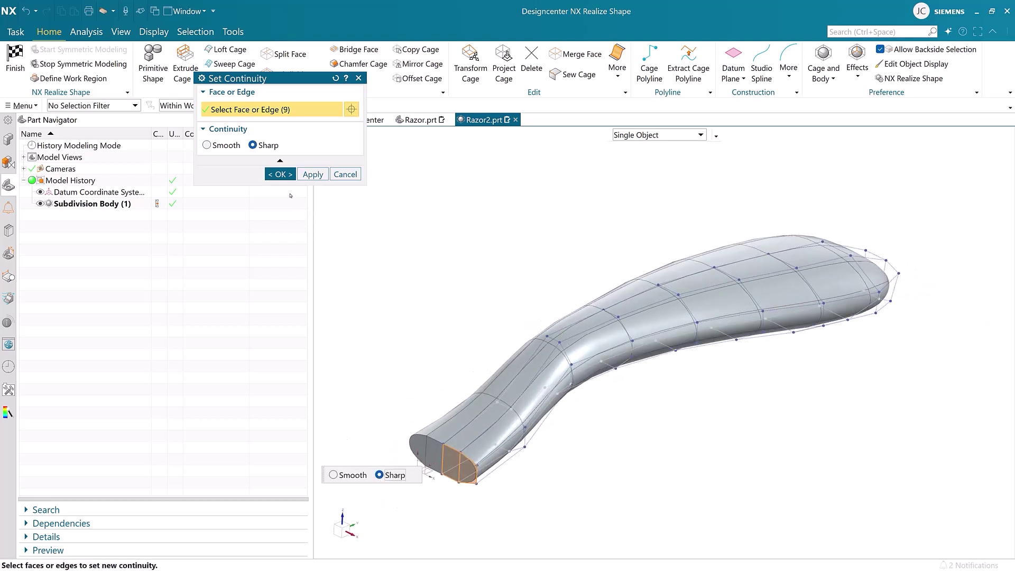
{"action": "left_click", "coordinate": [280, 174]}
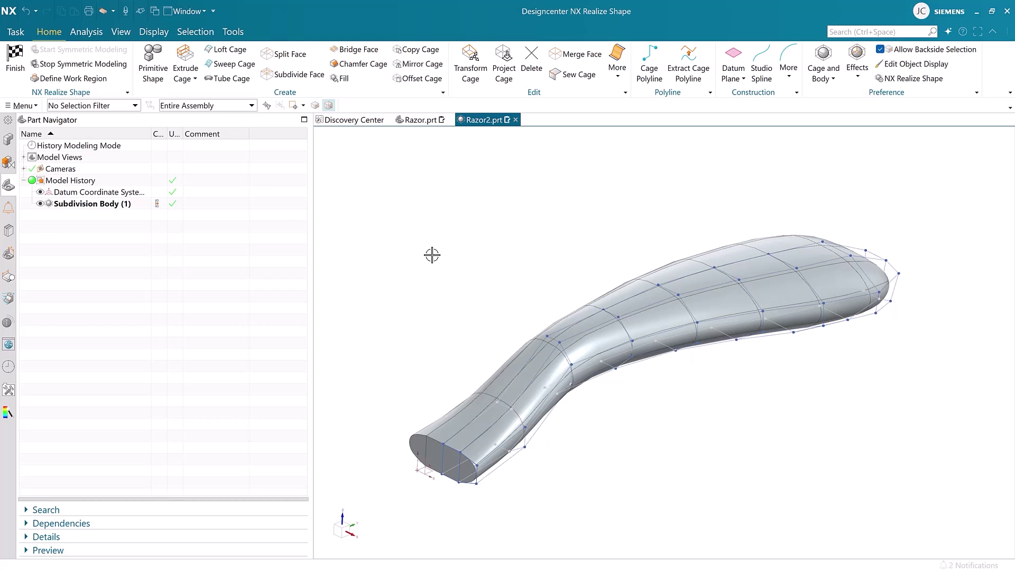
Launch the Transform Cage tool from the ribbon's Edit group.
{"action": "left_click", "coordinate": [470, 57]}
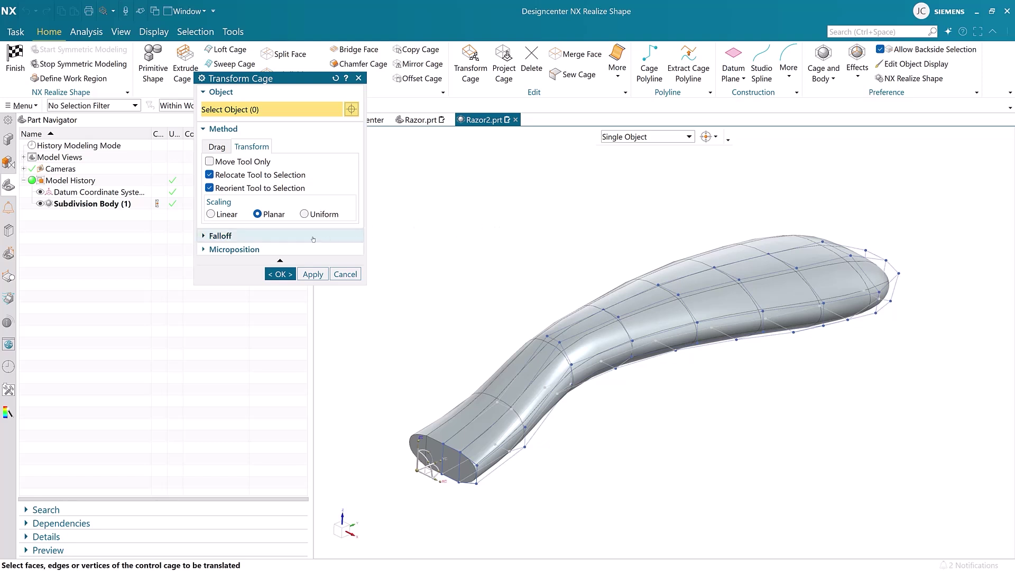
Limit the falloff to a band of cage faces running from the handle's left end to its right end.
{"action": "left_click", "coordinate": [270, 237]}
{"action": "left_click", "coordinate": [266, 253]}
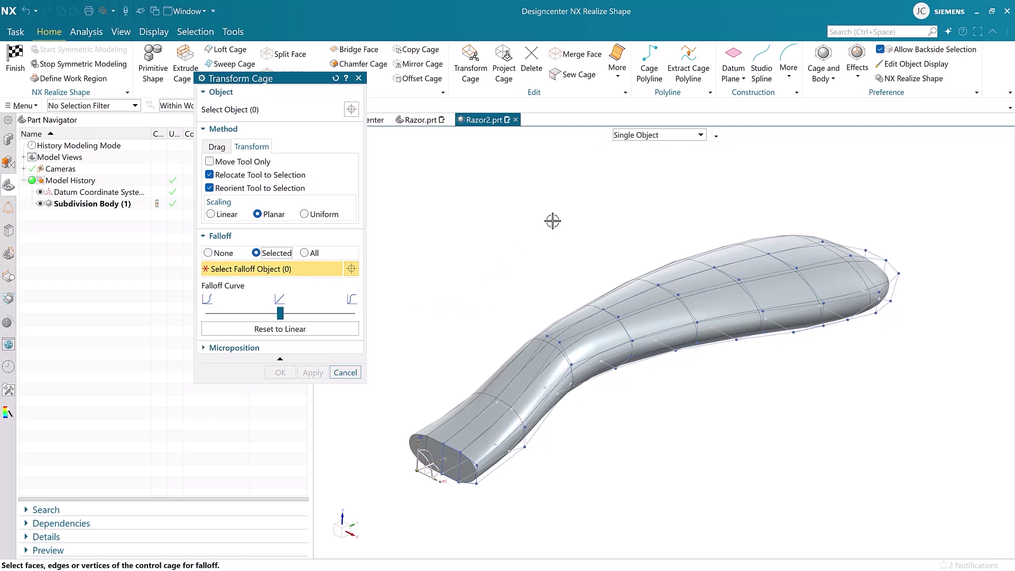
{"action": "mouse_move", "coordinate": [550, 219]}
{"action": "middle_mouse_down"}
{"action": "mouse_move", "coordinate": [515, 177]}
{"action": "mouse_move", "coordinate": [522, 155]}
{"action": "middle_mouse_up"}
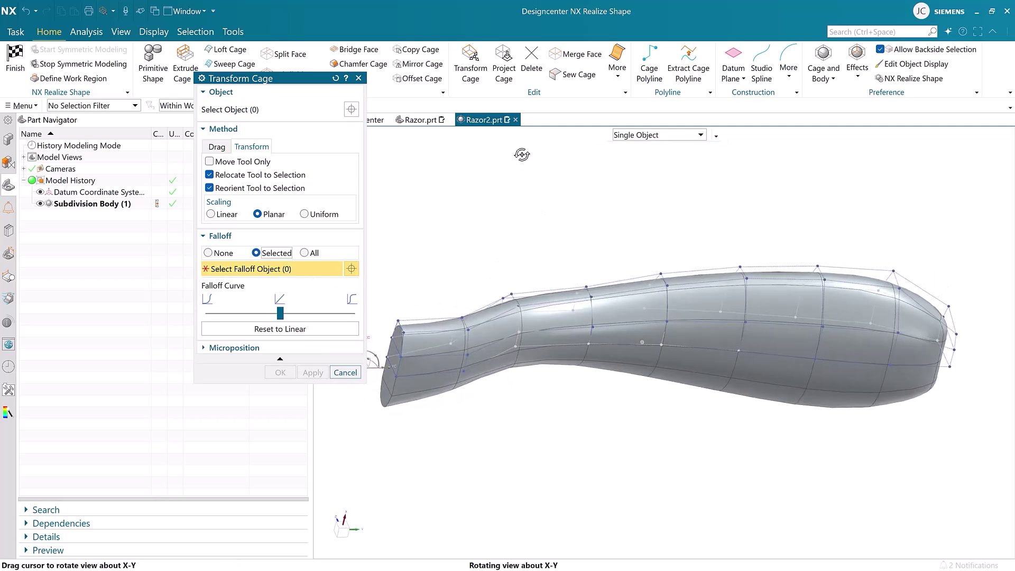
{"action": "left_click", "coordinate": [415, 346]}
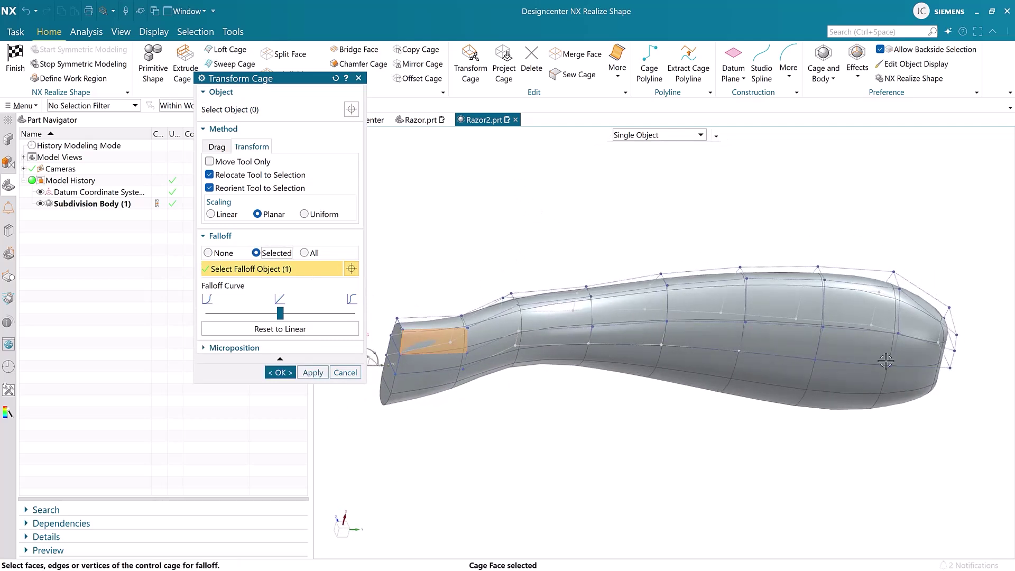
{"action": "left_click", "coordinate": [919, 352], "text": "alt"}
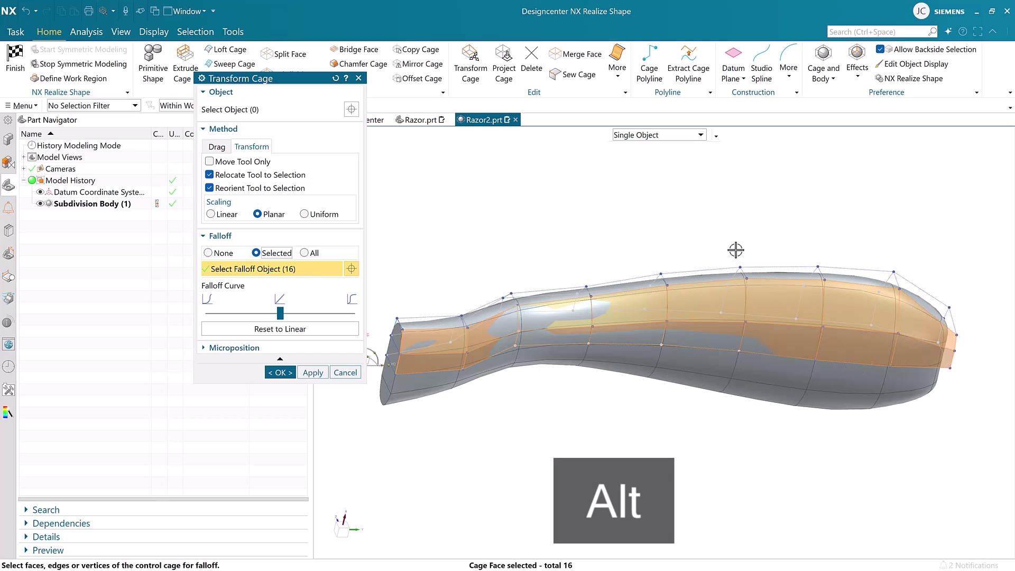
{"action": "mouse_move", "coordinate": [736, 250]}
{"action": "middle_mouse_down"}
{"action": "mouse_move", "coordinate": [720, 305]}
{"action": "mouse_move", "coordinate": [732, 299]}
{"action": "middle_mouse_up"}
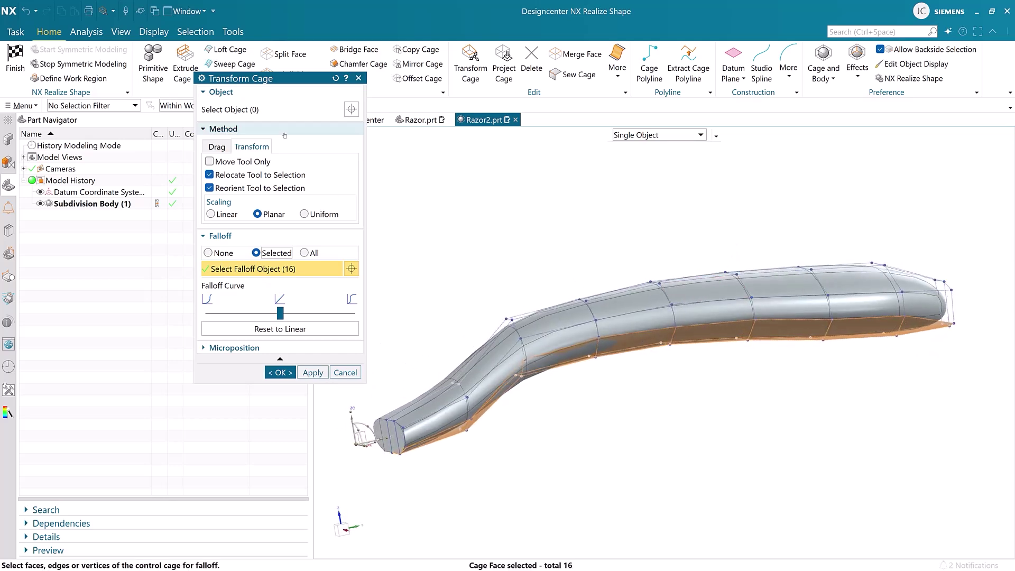
Move the five tip vertices along Z, adjust the falloff curve, and apply the transform.
{"action": "left_click", "coordinate": [238, 110]}
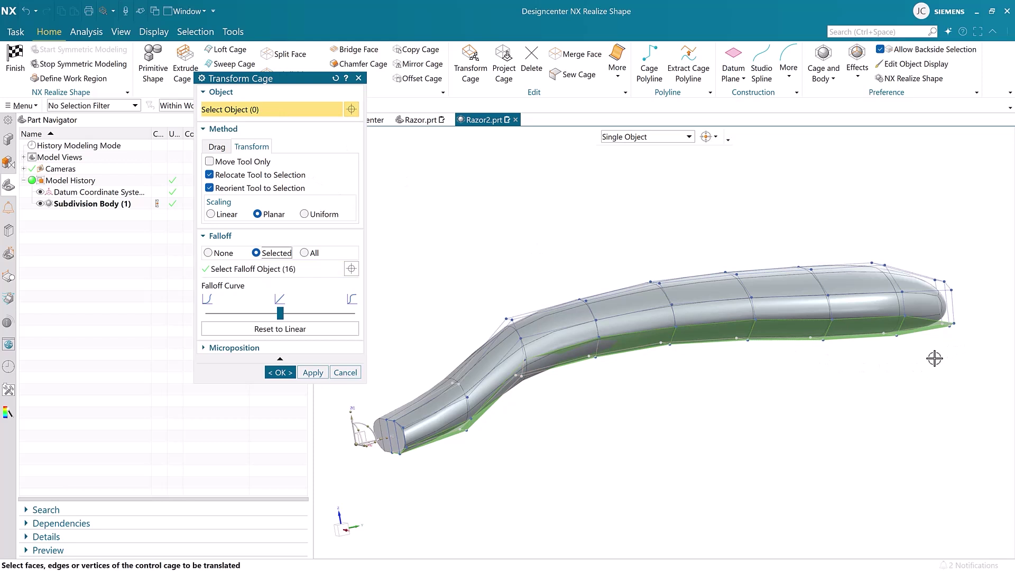
{"action": "mouse_move", "coordinate": [935, 358]}
{"action": "left_mouse_down"}
{"action": "mouse_move", "coordinate": [967, 307]}
{"action": "mouse_move", "coordinate": [965, 318]}
{"action": "left_mouse_up"}
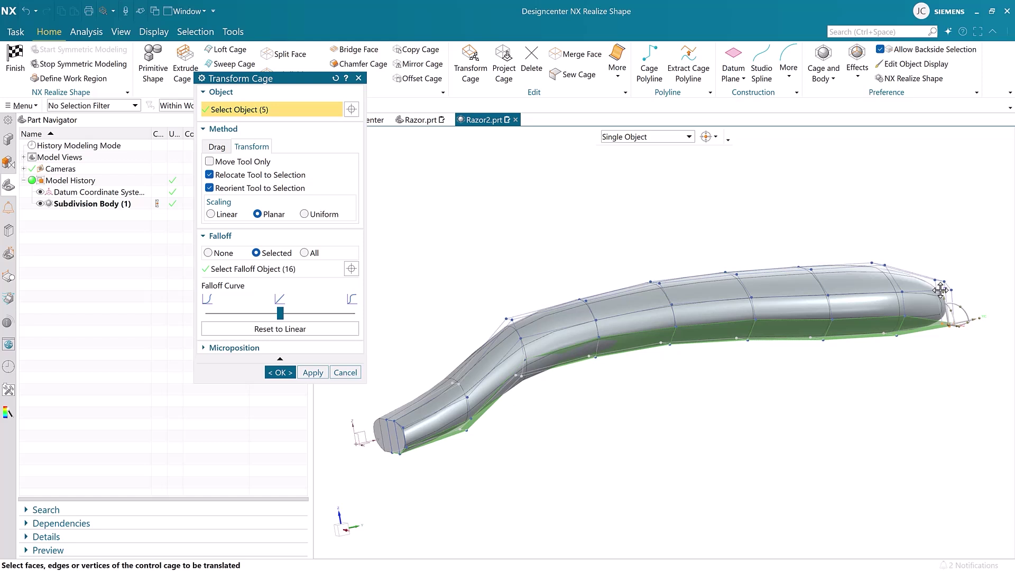
{"action": "left_click_drag", "start_coordinate": [940, 291], "coordinate": [939, 290]}
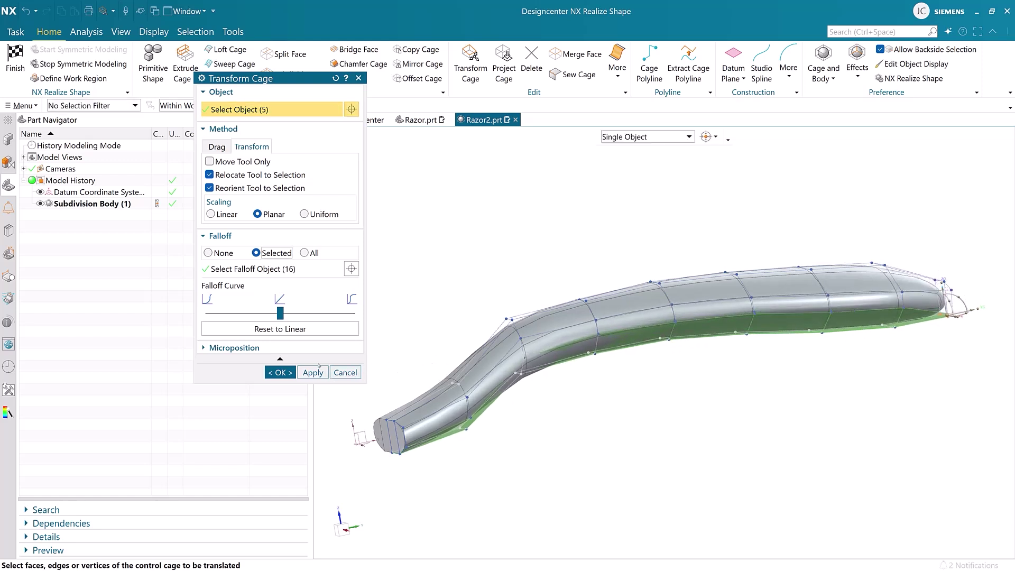
{"action": "mouse_move", "coordinate": [280, 313]}
{"action": "left_mouse_down"}
{"action": "mouse_move", "coordinate": [255, 313]}
{"action": "mouse_move", "coordinate": [352, 313]}
{"action": "left_mouse_up"}
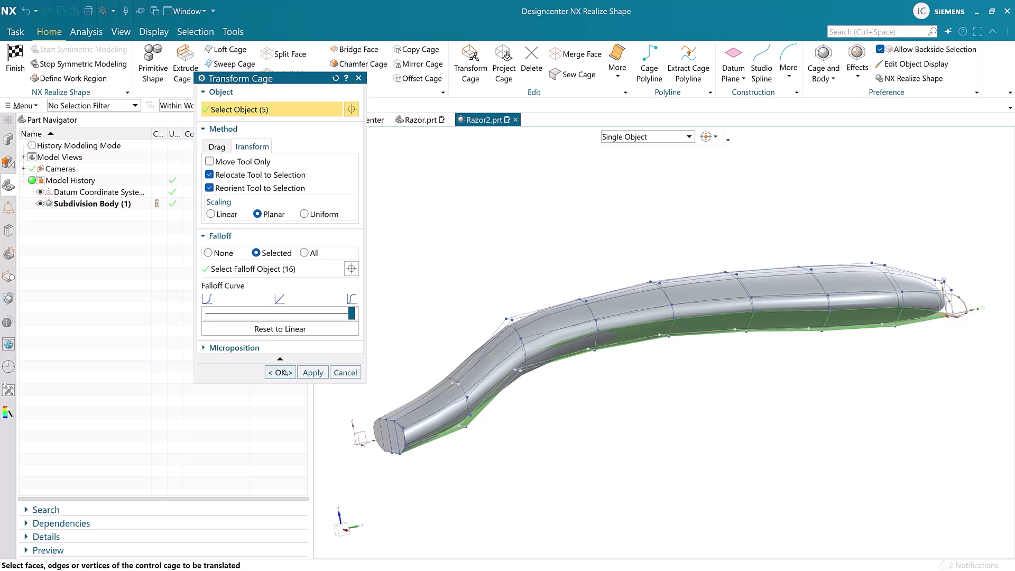
{"action": "left_click", "coordinate": [281, 373]}
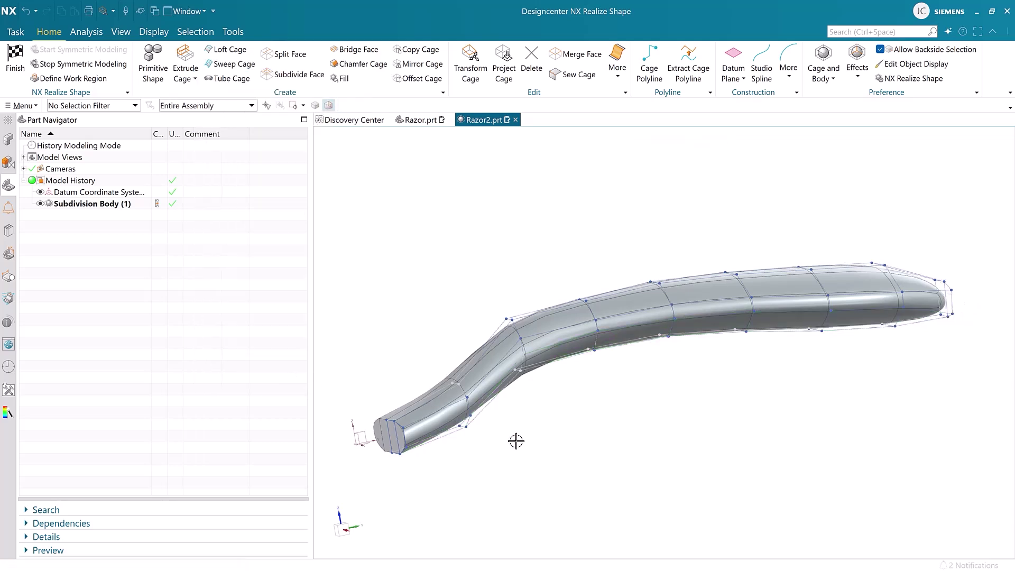
Orbit to a top view of the handle and launch Offset Cage.
{"action": "mouse_move", "coordinate": [585, 442]}
{"action": "middle_mouse_down"}
{"action": "mouse_move", "coordinate": [575, 372]}
{"action": "mouse_move", "coordinate": [613, 469]}
{"action": "mouse_move", "coordinate": [609, 462]}
{"action": "middle_mouse_up"}
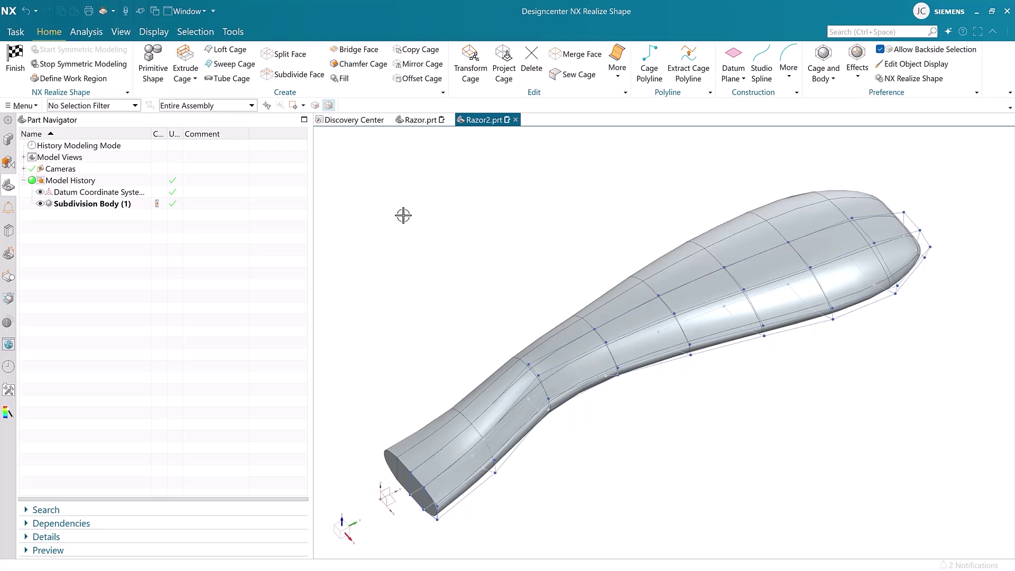
{"action": "left_click", "coordinate": [420, 79]}
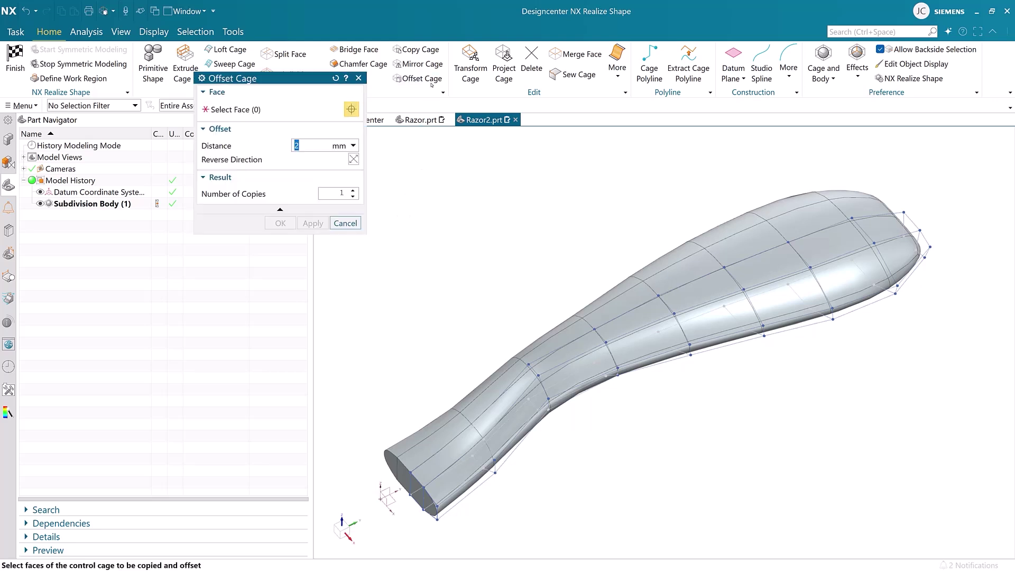
Offset the loop of eight top head faces by 2 mm, then start a Selected work region.
{"action": "left_click", "coordinate": [709, 293]}
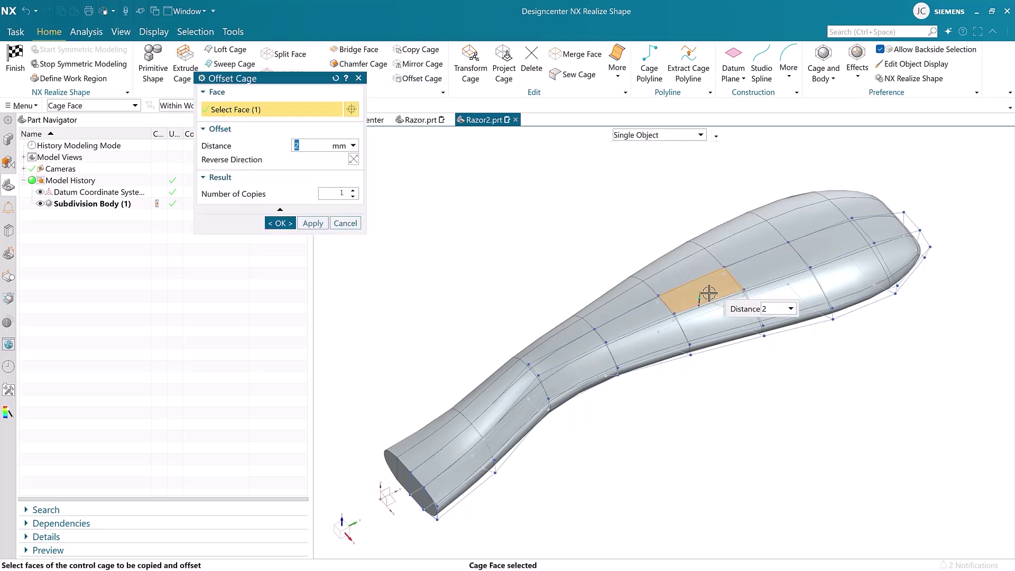
{"action": "left_click", "coordinate": [903, 254], "text": "alt"}
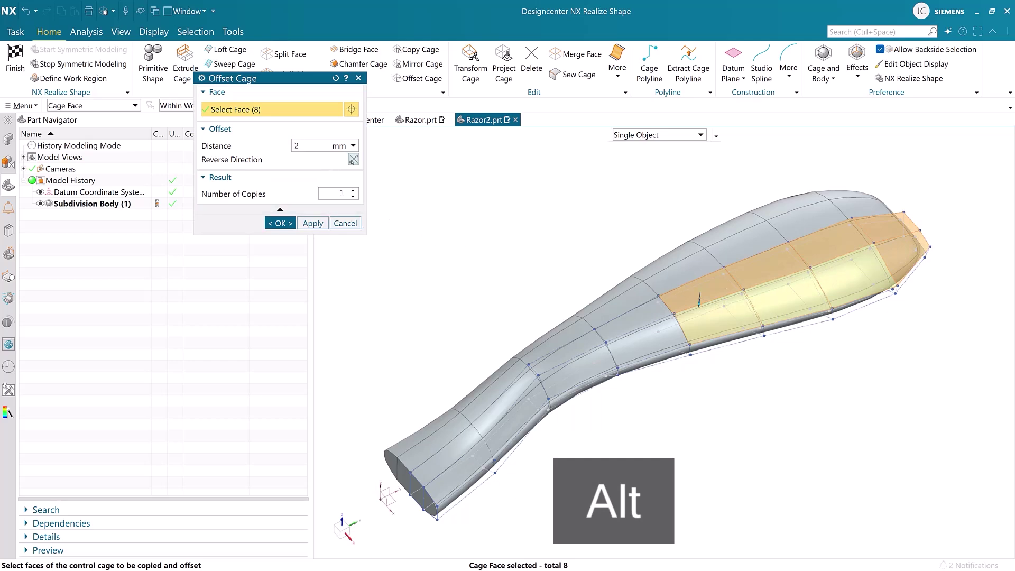
{"action": "mouse_move", "coordinate": [599, 229]}
{"action": "middle_mouse_down"}
{"action": "mouse_move", "coordinate": [565, 184]}
{"action": "mouse_move", "coordinate": [586, 207]}
{"action": "mouse_move", "coordinate": [601, 192]}
{"action": "mouse_move", "coordinate": [586, 211]}
{"action": "mouse_move", "coordinate": [598, 219]}
{"action": "middle_mouse_up"}
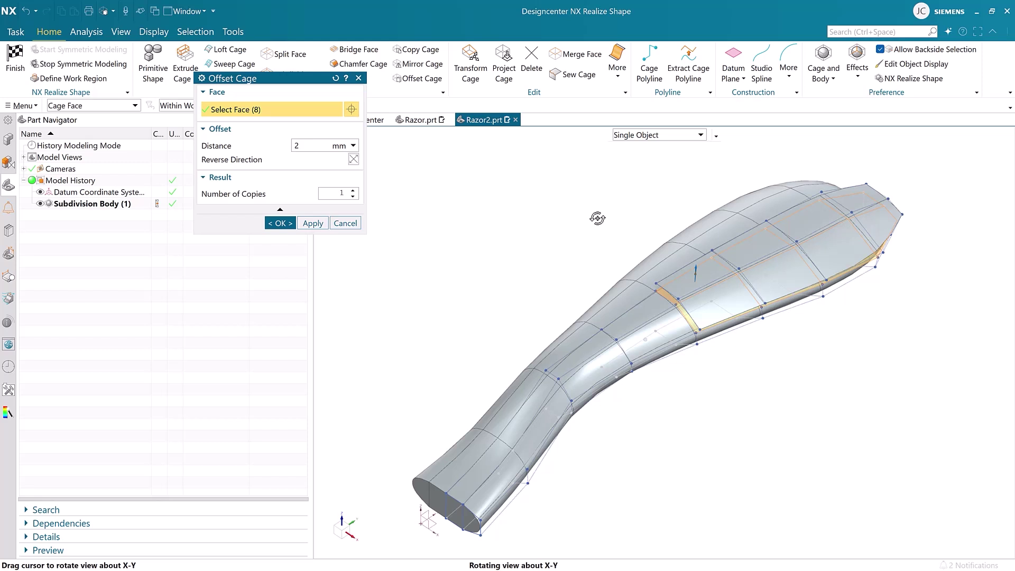
{"action": "left_click", "coordinate": [277, 223]}
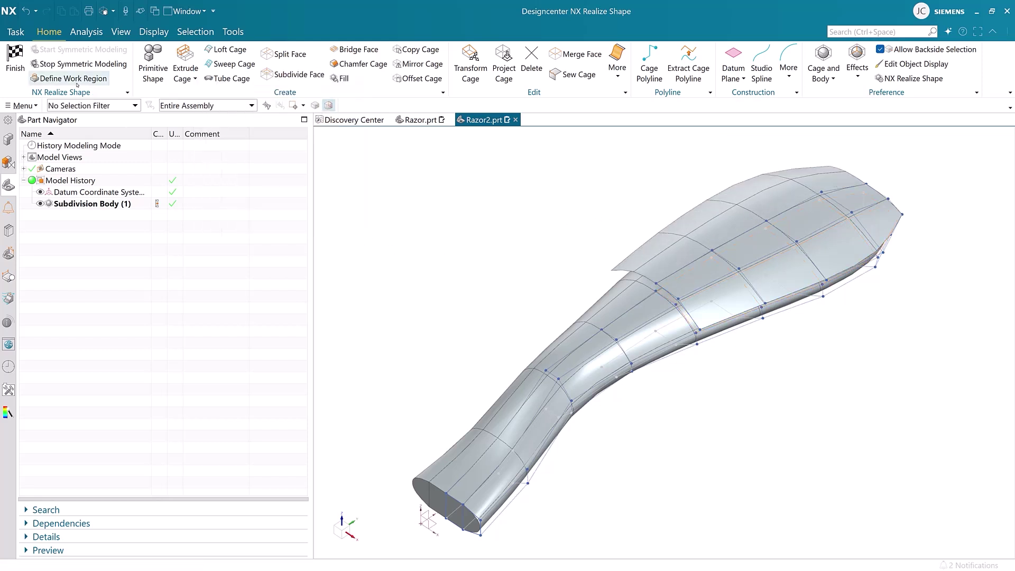
{"action": "left_click", "coordinate": [75, 80]}
{"action": "left_click", "coordinate": [266, 109]}
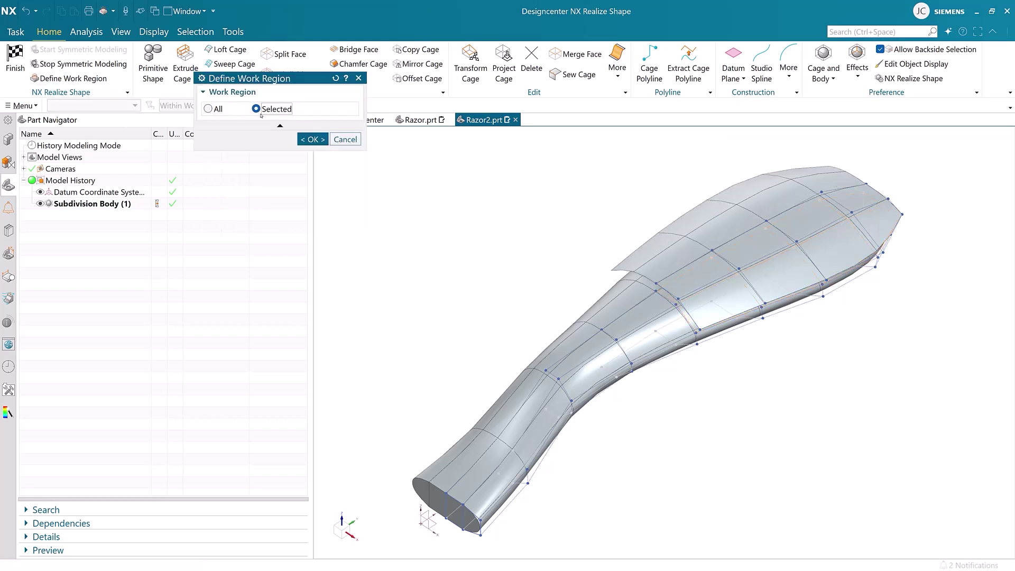
Restrict the work region to the eight offset pad faces, with the frozen rest hidden.
{"action": "left_click", "coordinate": [688, 276]}
{"action": "left_click", "coordinate": [872, 223], "text": "alt"}
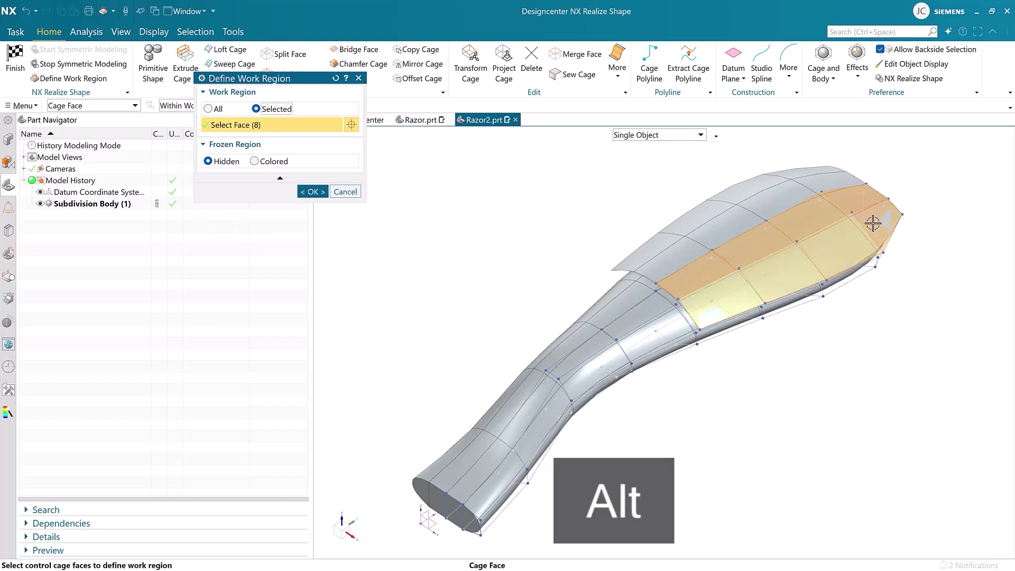
{"action": "left_click", "coordinate": [312, 192]}
{"action": "scroll", "coordinate": [896, 238], "scroll_direction": "up", "scroll_amount": 3}
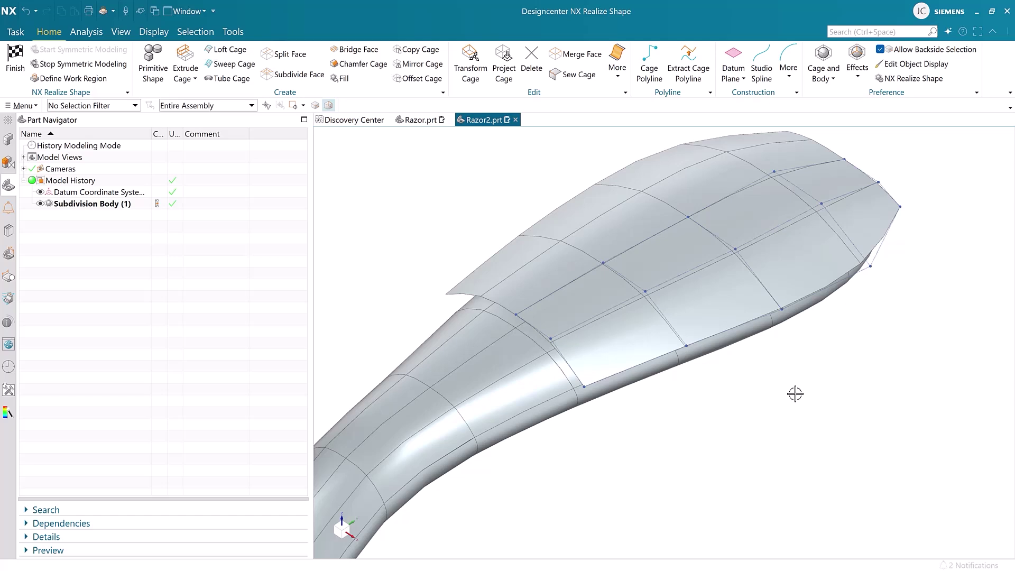
{"action": "middle_click_drag", "start_coordinate": [795, 393], "coordinate": [775, 392]}
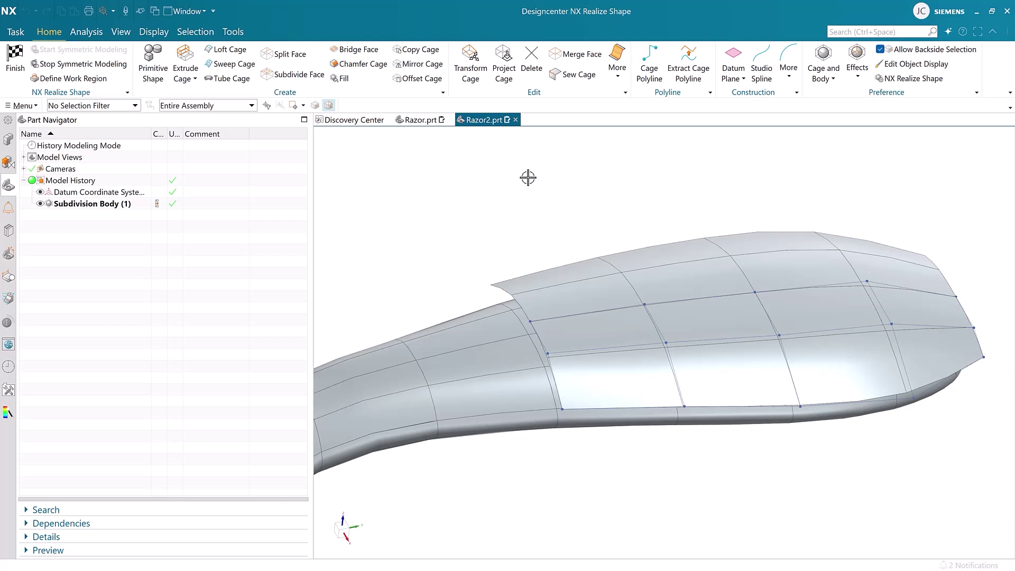
Select the pad's boundary edge loop with Linear scaling and align the manipulator to WCS.
{"action": "key", "text": "t"}
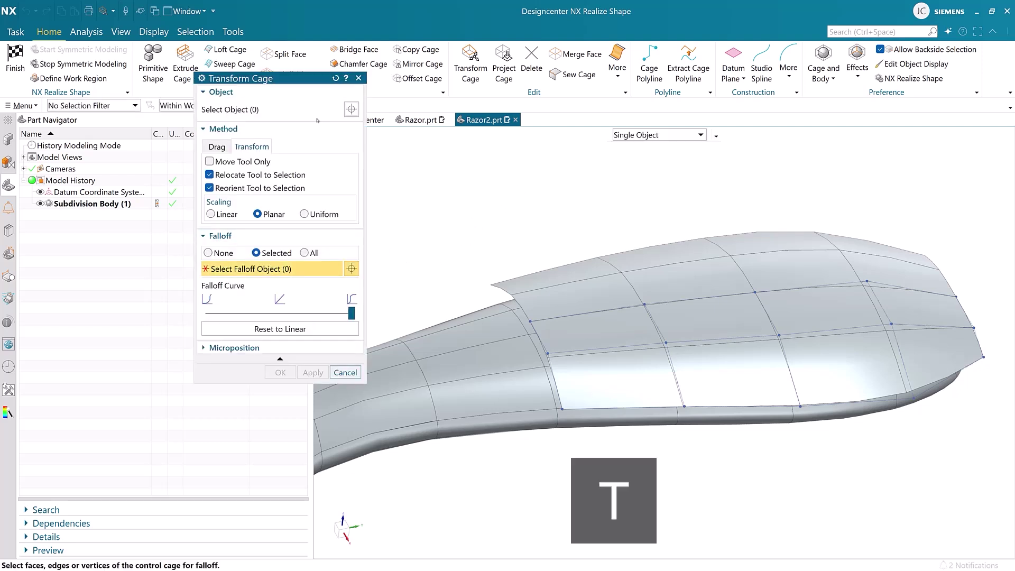
{"action": "left_click", "coordinate": [335, 78]}
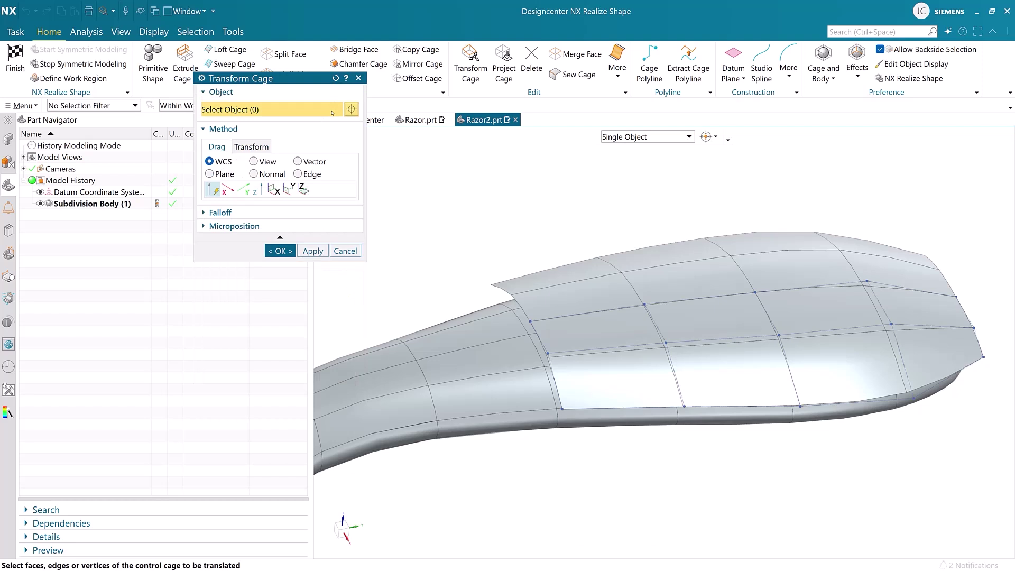
{"action": "left_click", "coordinate": [252, 146]}
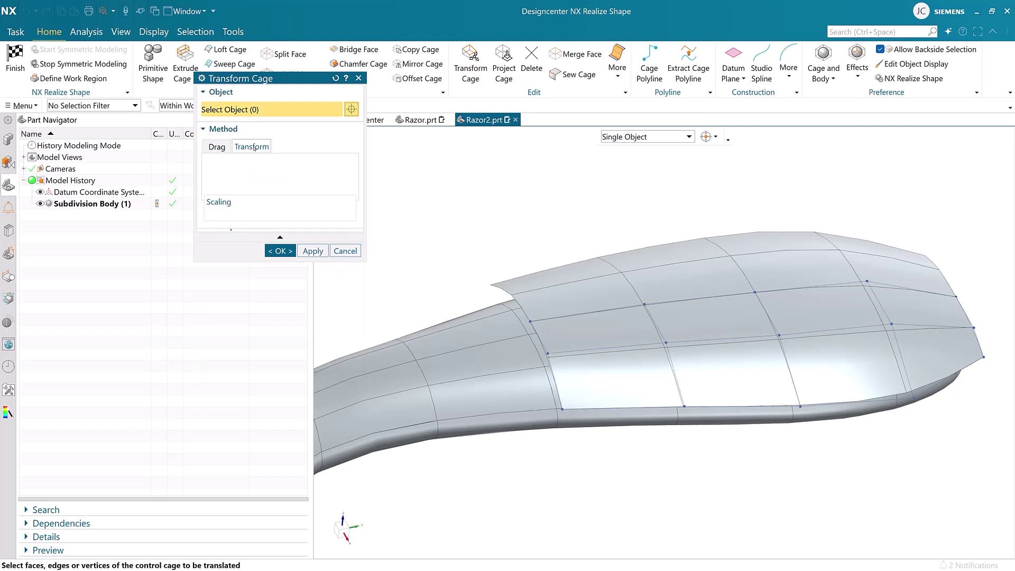
{"action": "left_click", "coordinate": [533, 339]}
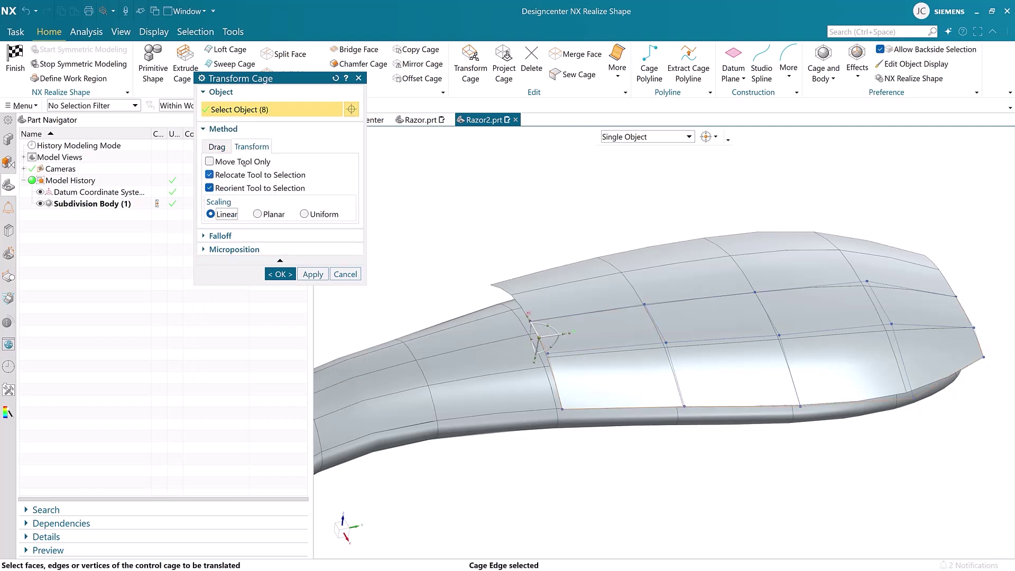
{"action": "left_click", "coordinate": [218, 147]}
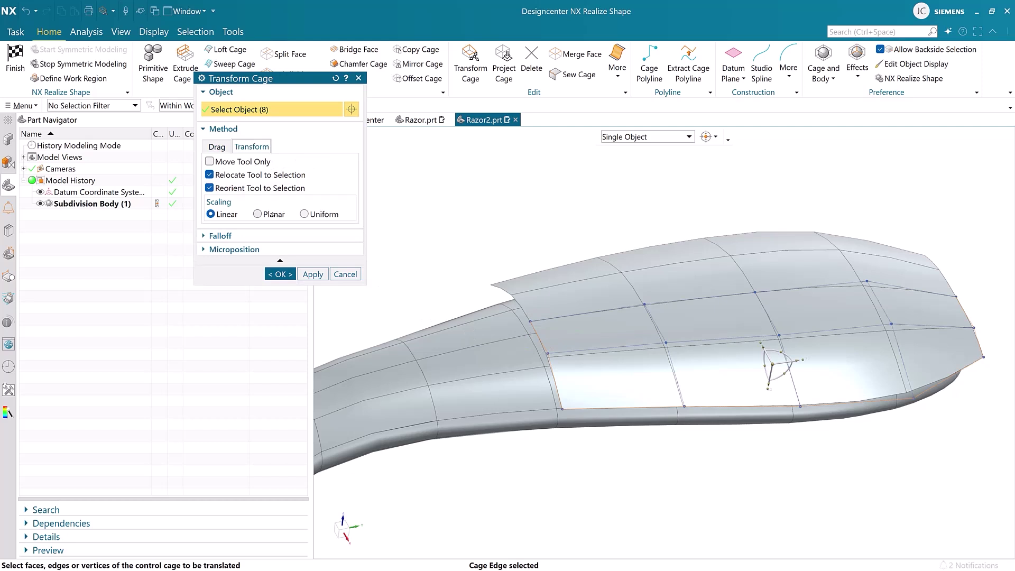
{"action": "right_click", "coordinate": [771, 365]}
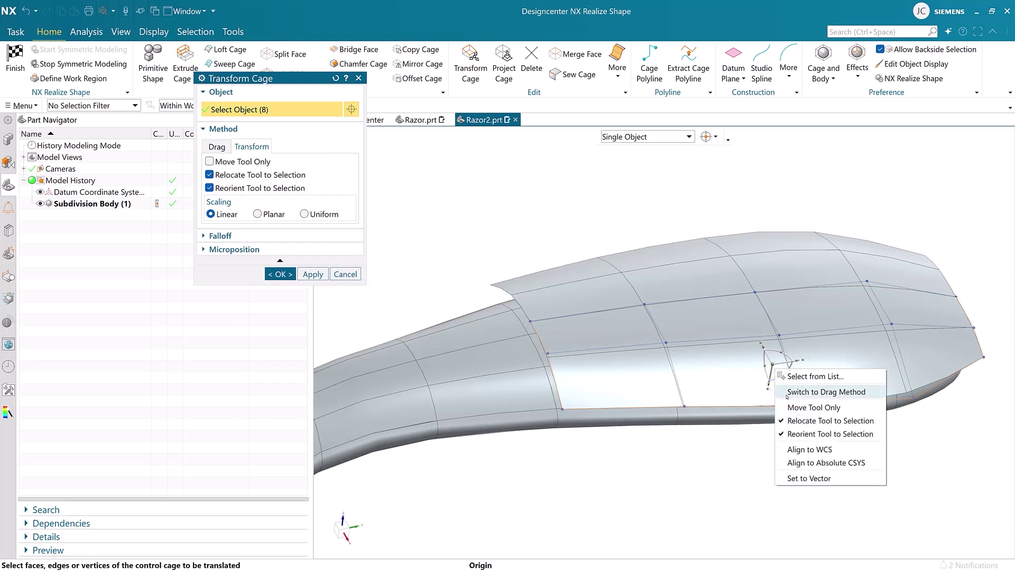
{"action": "left_click", "coordinate": [808, 449]}
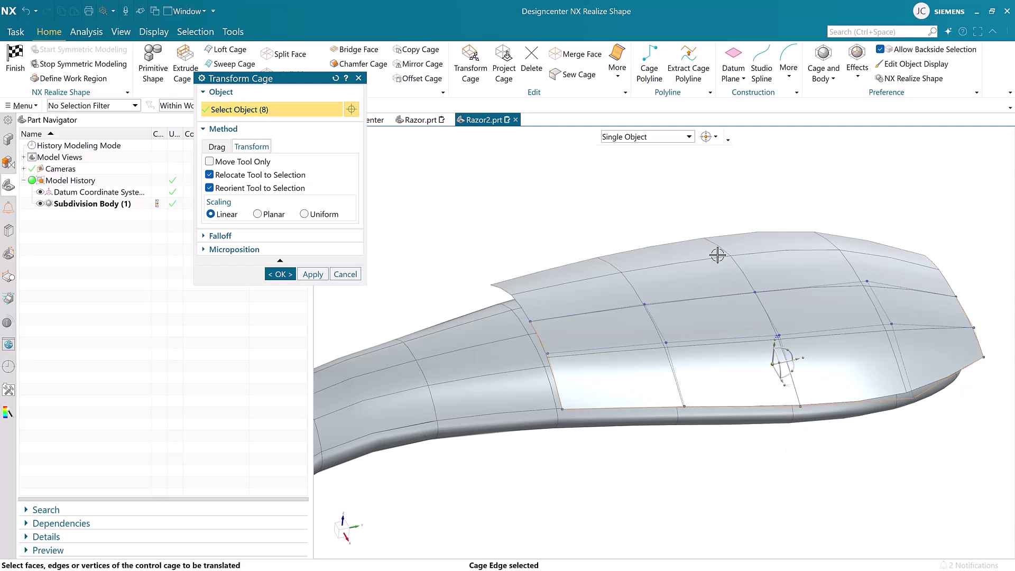
From a side view, lower the pad edge loop along Z, shrink it with Planar scaling, and accept.
{"action": "key", "text": "F8"}
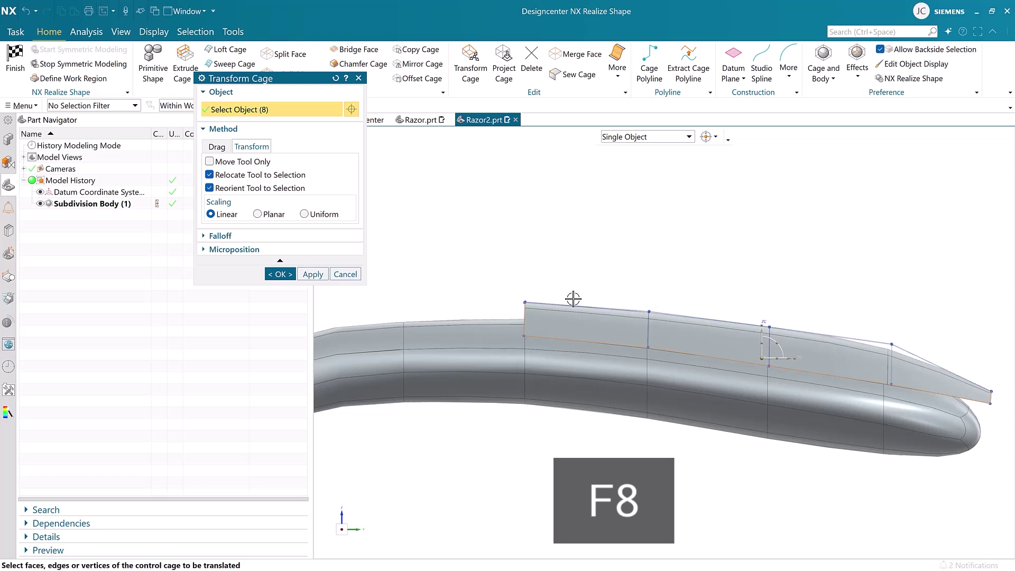
{"action": "left_click_drag", "start_coordinate": [762, 332], "coordinate": [761, 354]}
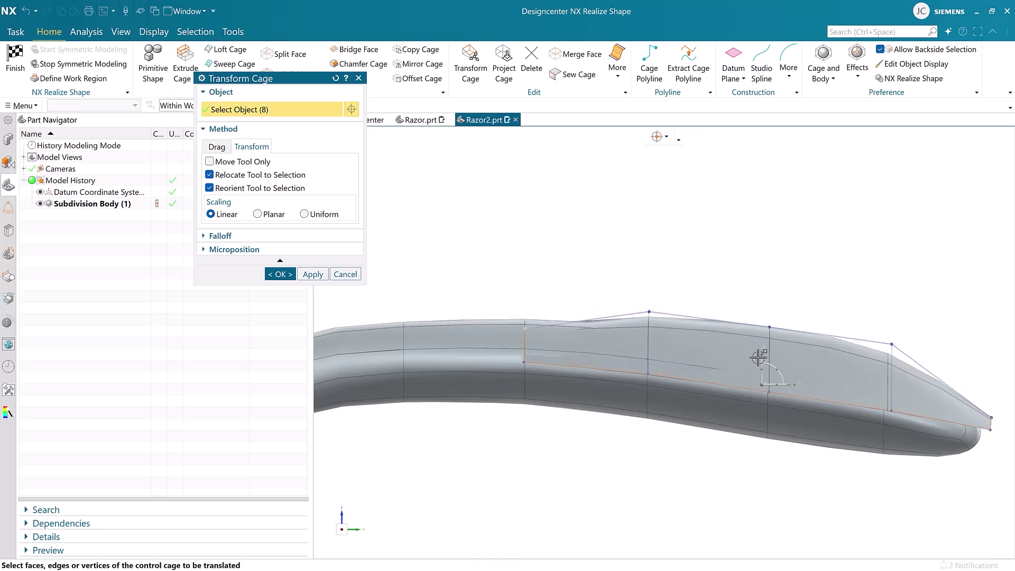
{"action": "left_click", "coordinate": [256, 215]}
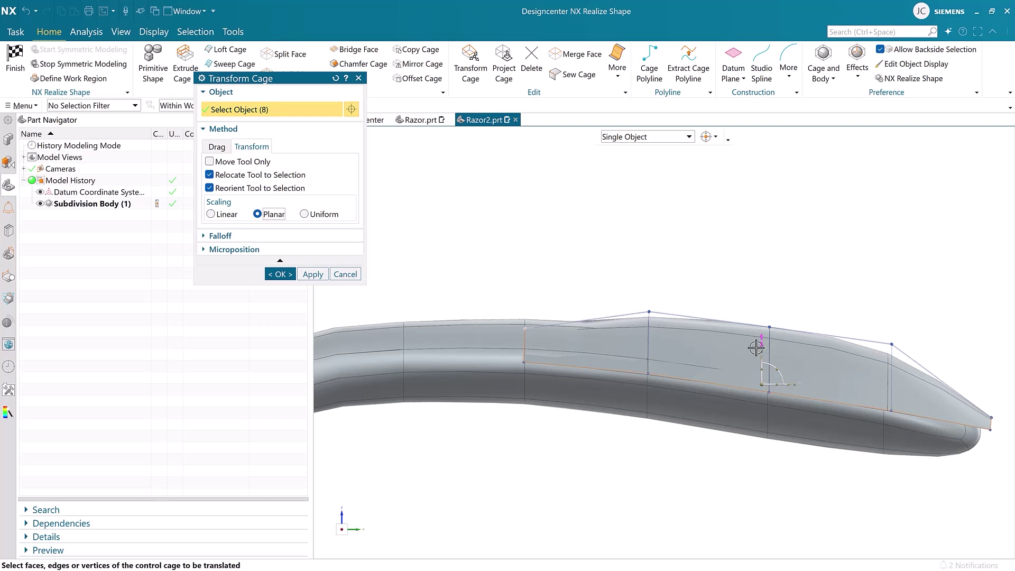
{"action": "left_click_drag", "start_coordinate": [762, 357], "coordinate": [762, 352]}
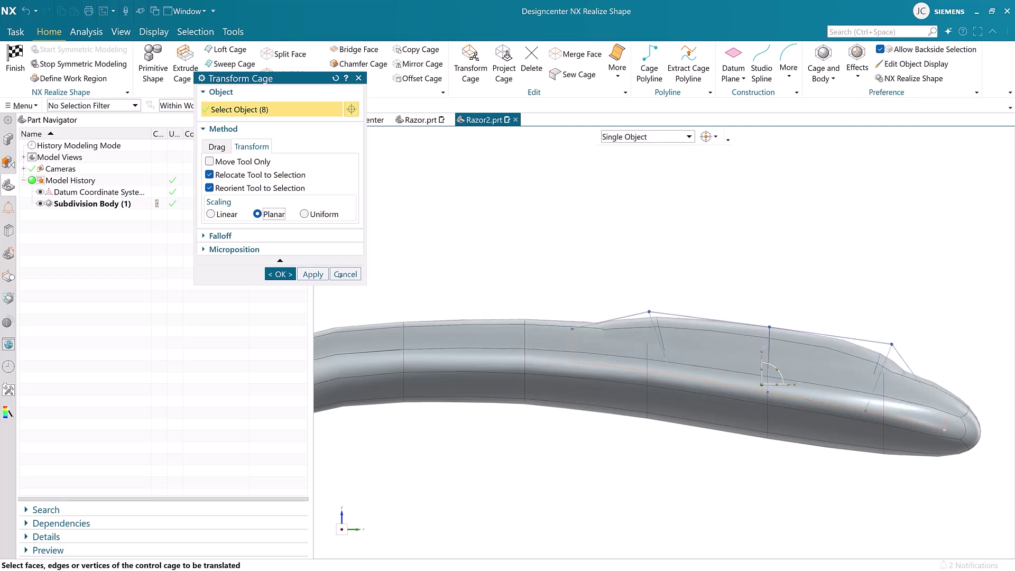
{"action": "middle_click", "coordinate": [532, 313]}
{"action": "mouse_move", "coordinate": [522, 267]}
{"action": "middle_mouse_down"}
{"action": "mouse_move", "coordinate": [530, 315]}
{"action": "mouse_move", "coordinate": [476, 250]}
{"action": "mouse_move", "coordinate": [437, 276]}
{"action": "mouse_move", "coordinate": [541, 279]}
{"action": "mouse_move", "coordinate": [544, 317]}
{"action": "mouse_move", "coordinate": [530, 289]}
{"action": "mouse_move", "coordinate": [546, 291]}
{"action": "mouse_move", "coordinate": [507, 297]}
{"action": "middle_mouse_up"}
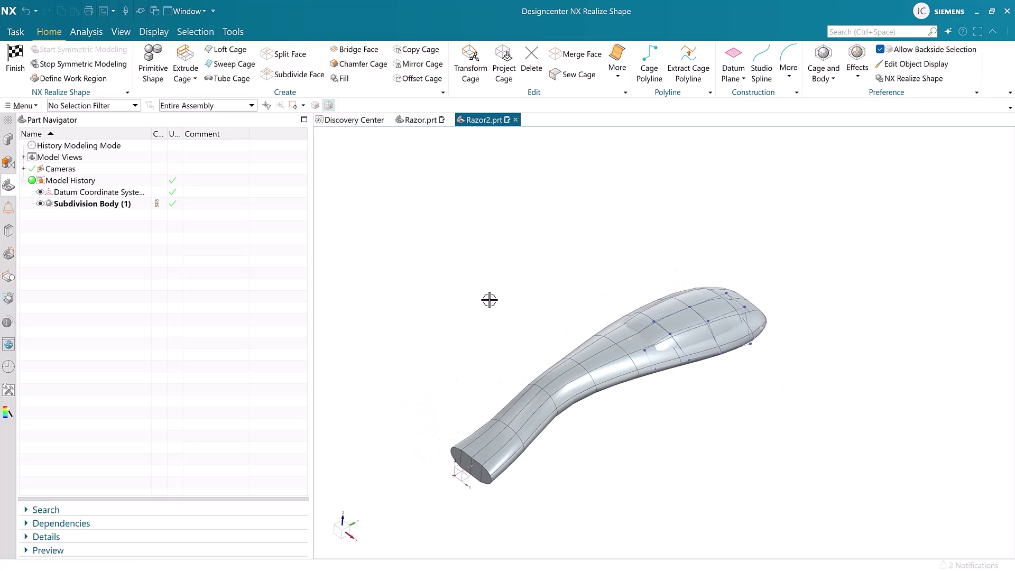
Finish Realize Shape and extract a copy of the subdivision body.
{"action": "left_click", "coordinate": [13, 60]}
{"action": "right_click", "coordinate": [84, 204]}
{"action": "left_click", "coordinate": [119, 320]}
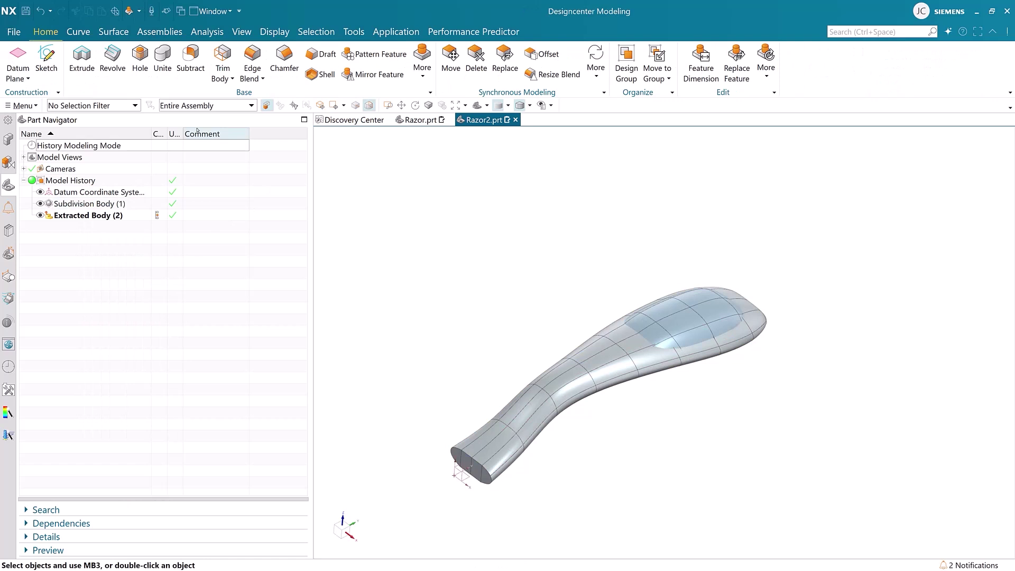
Emboss the extracted pad onto the razor handle as a raised pad.
{"action": "left_click", "coordinate": [113, 32]}
{"action": "left_click", "coordinate": [590, 67]}
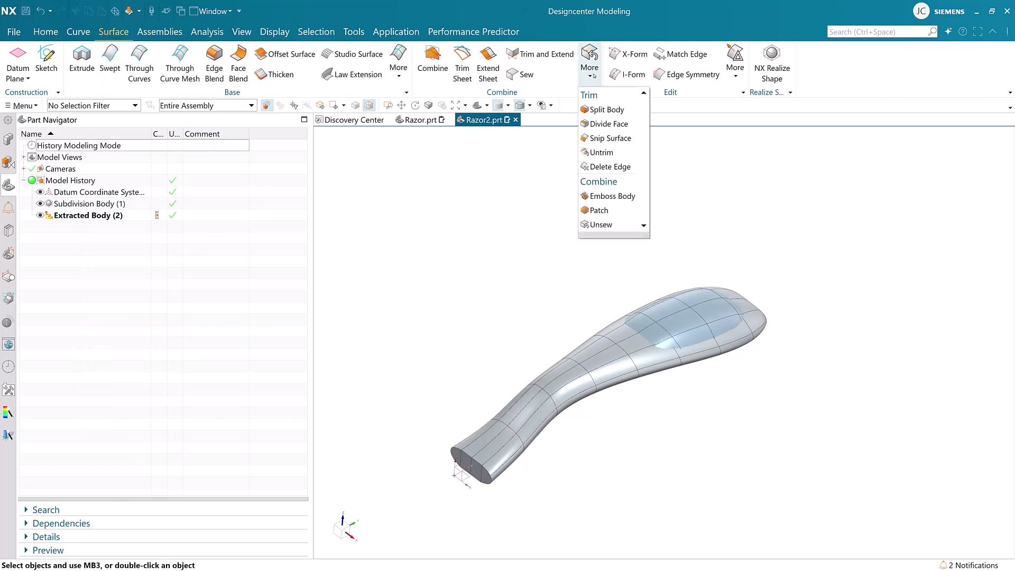
{"action": "left_click", "coordinate": [602, 196]}
{"action": "left_click", "coordinate": [639, 333]}
{"action": "left_click", "coordinate": [640, 332]}
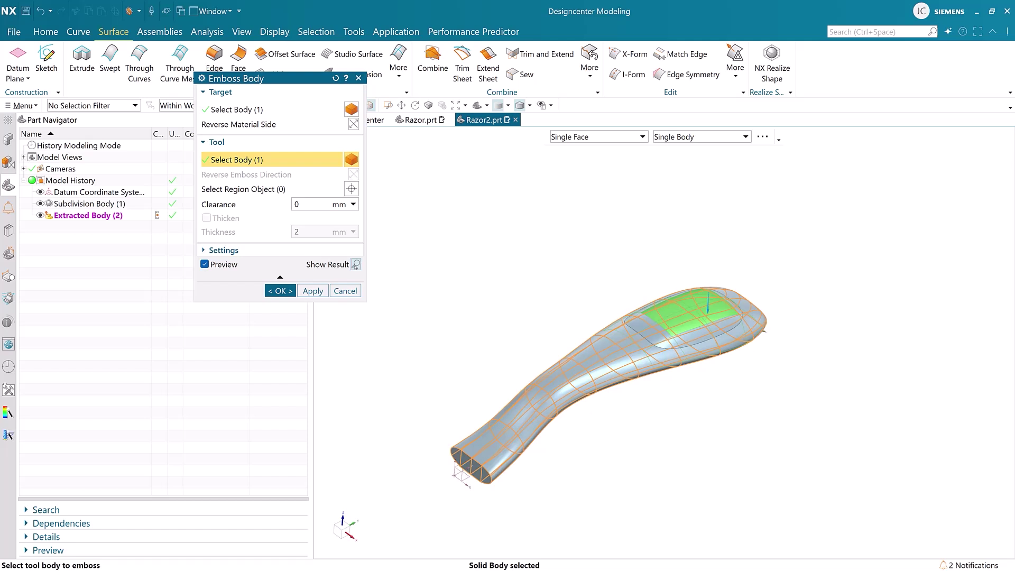
{"action": "left_click", "coordinate": [280, 290]}
{"action": "scroll", "coordinate": [571, 464], "scroll_direction": "up", "scroll_amount": 2}
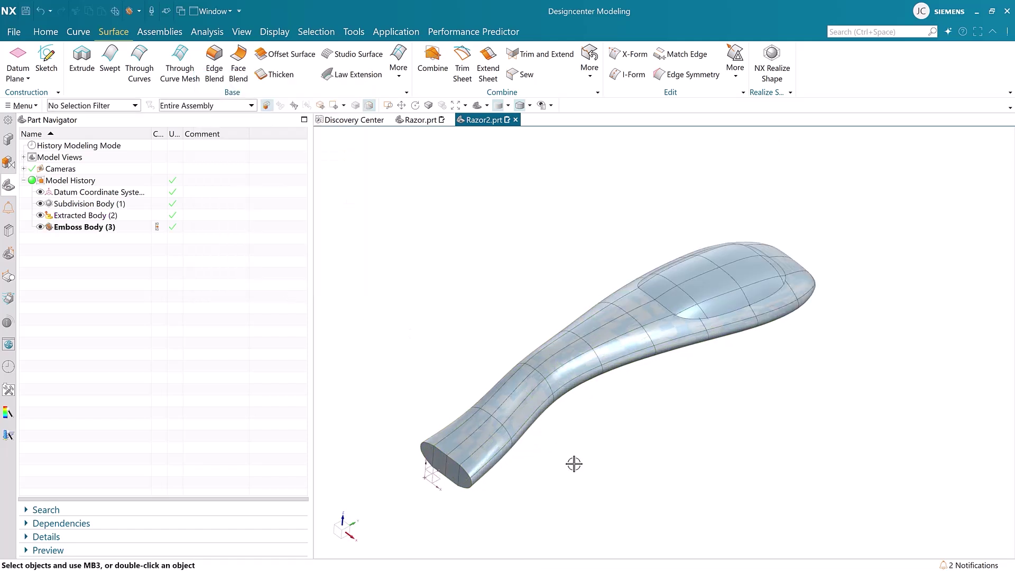
{"action": "scroll", "coordinate": [572, 460], "scroll_direction": "up", "scroll_amount": 2}
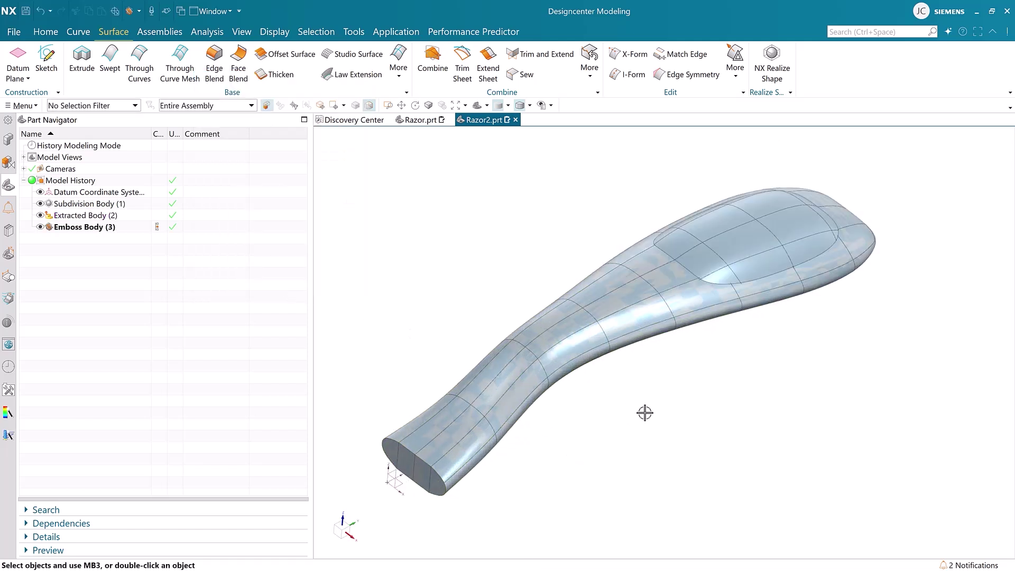
Round the raised pad's edge loop with a 5 mm edge blend.
{"action": "left_click", "coordinate": [680, 271]}
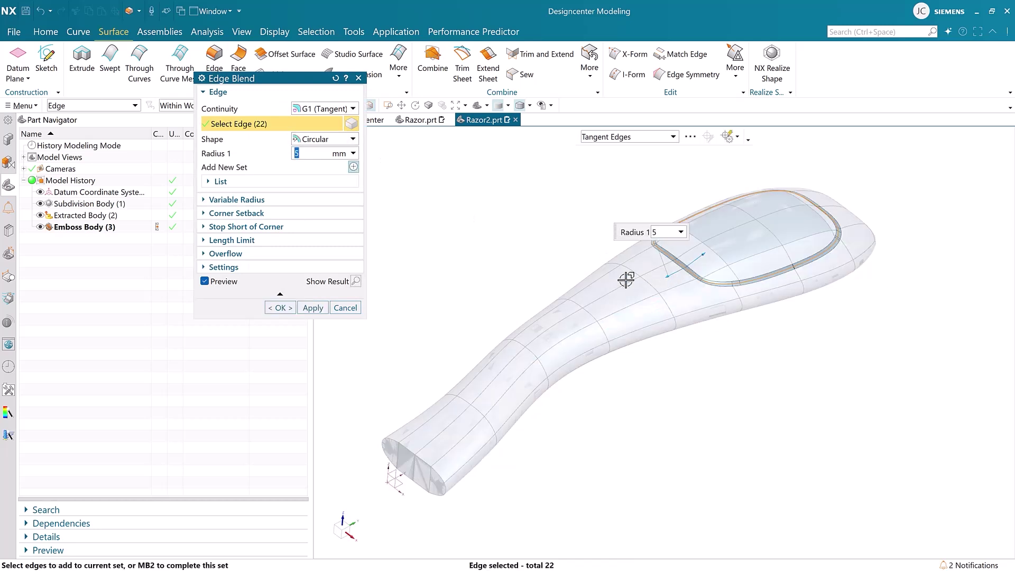
{"action": "left_click", "coordinate": [311, 308]}
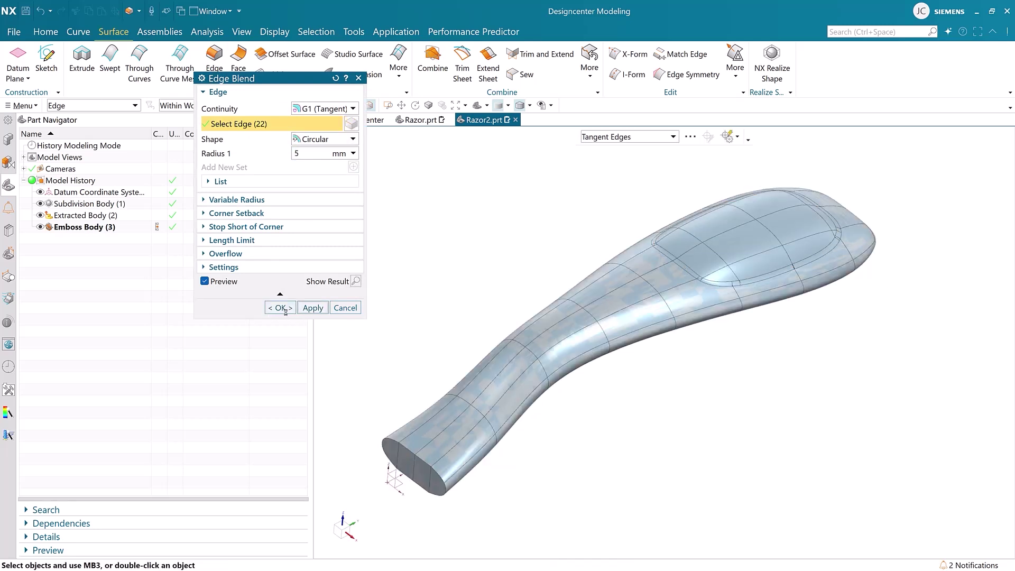
{"action": "left_click", "coordinate": [345, 307]}
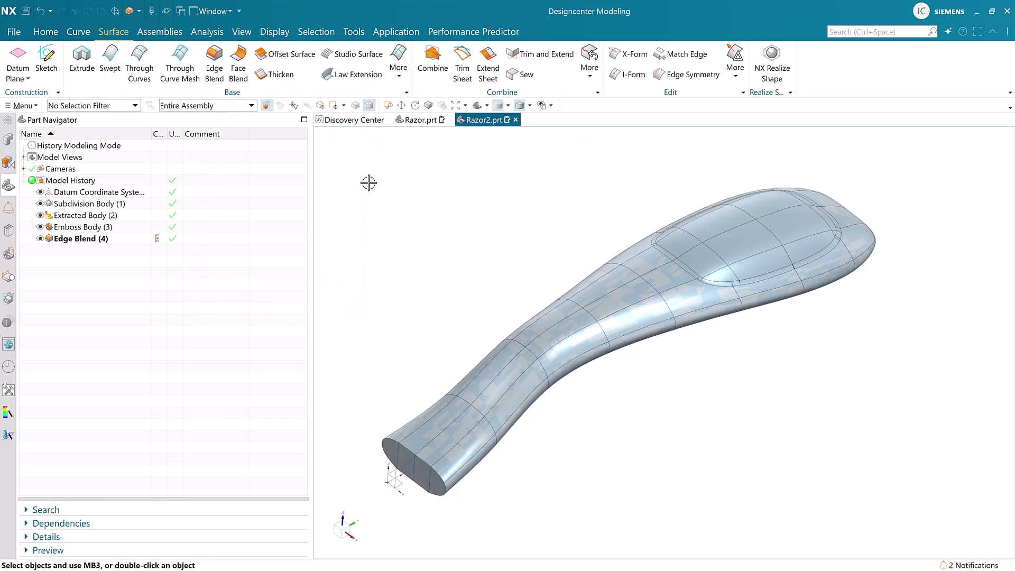
{"action": "left_click", "coordinate": [284, 34]}
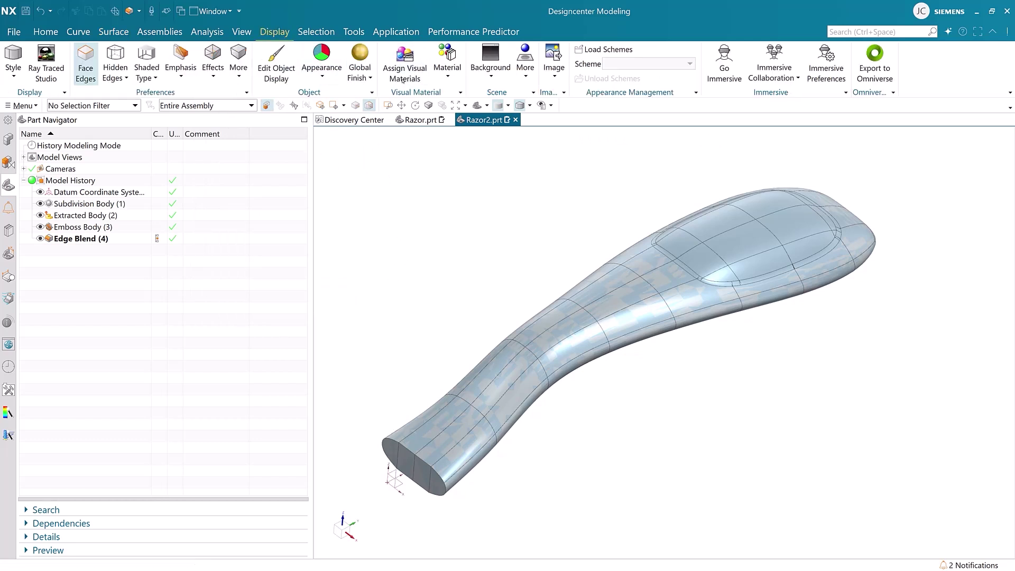
Select all objects and trial matte grey, high-gloss grey and matte white plastics.
{"action": "left_click", "coordinate": [404, 59]}
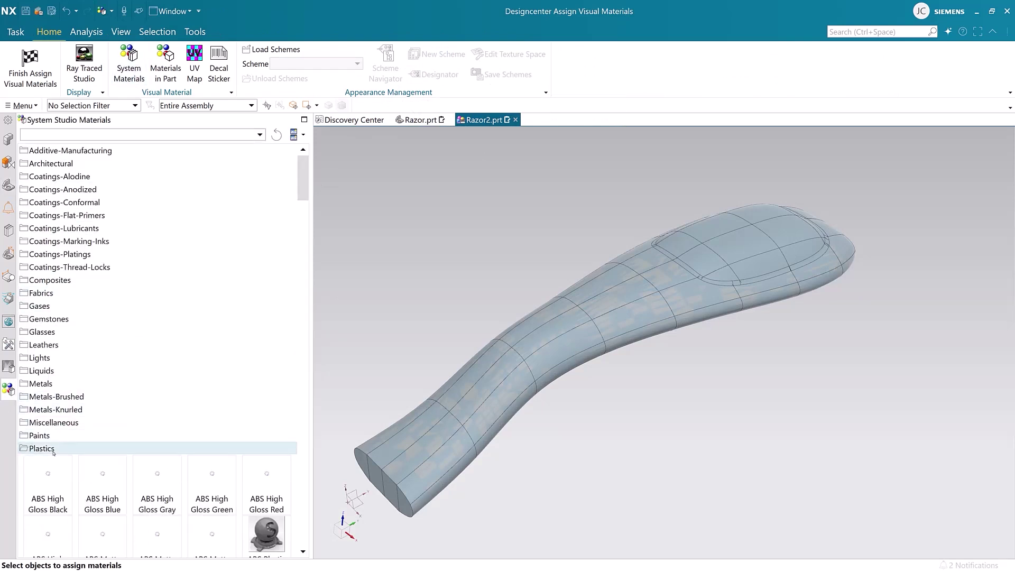
{"action": "scroll", "coordinate": [159, 333], "scroll_direction": "down", "scroll_amount": 3}
{"action": "scroll", "coordinate": [181, 302], "scroll_direction": "down", "scroll_amount": 1}
{"action": "key", "text": "ctrl+a"}
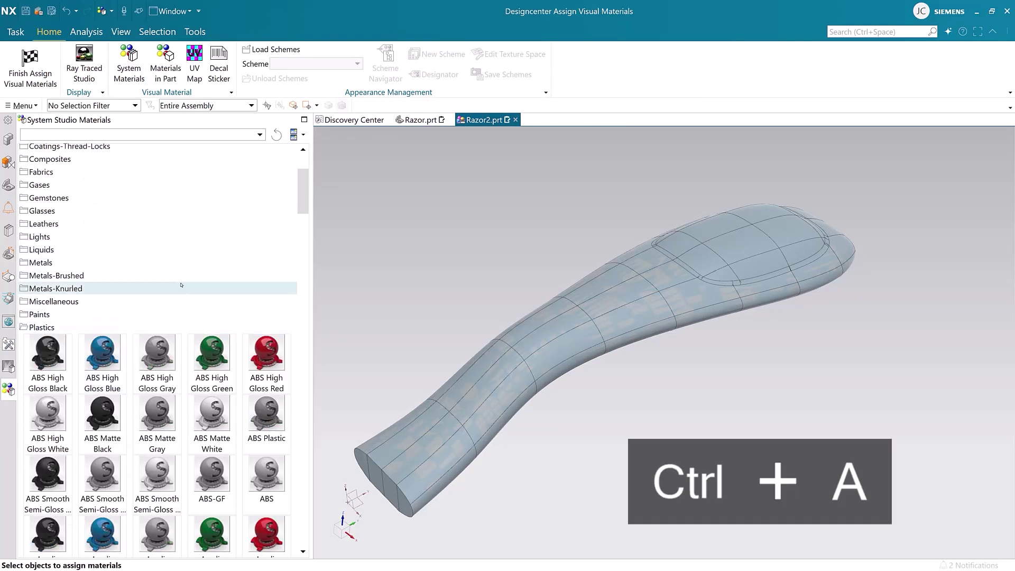
{"action": "left_click", "coordinate": [157, 414]}
{"action": "key", "text": "ctrl+a"}
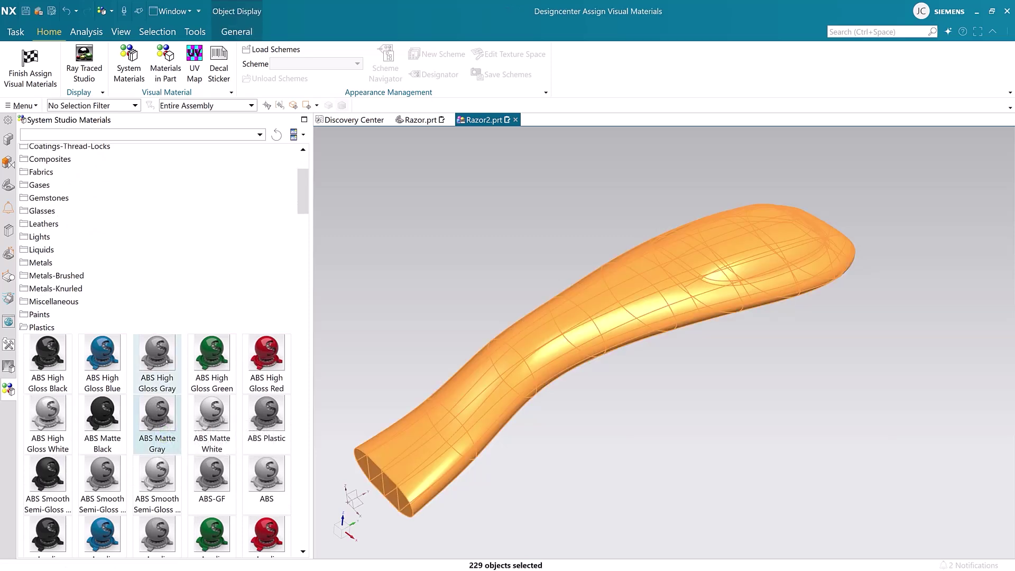
{"action": "left_click", "coordinate": [158, 357]}
{"action": "key", "text": "ctrl+a"}
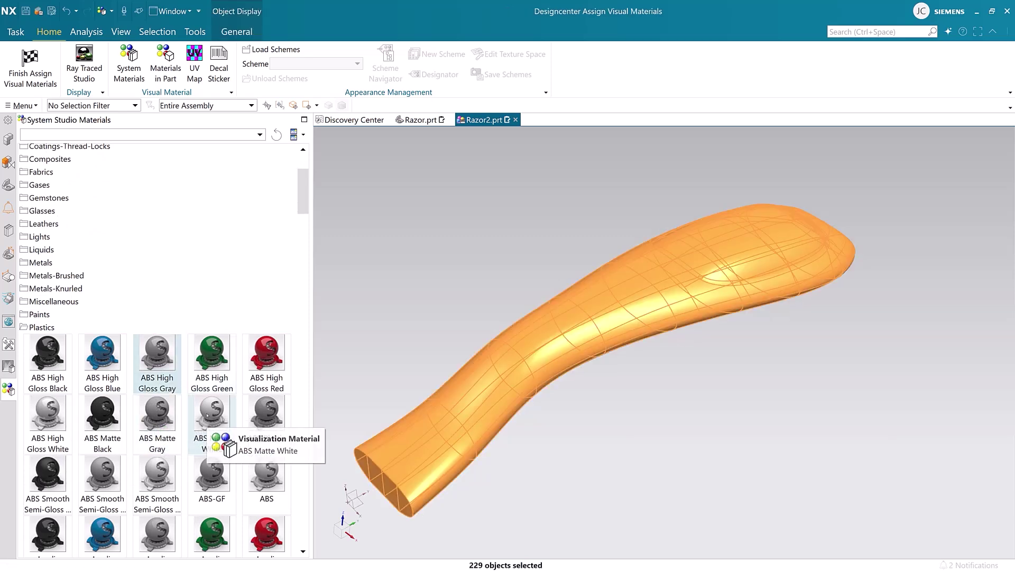
{"action": "left_click", "coordinate": [198, 414]}
Apply ABS High Gloss Blue to all objects, inspect it, and finish assigning.
{"action": "key", "text": "ctrl+a"}
{"action": "left_click", "coordinate": [102, 357]}
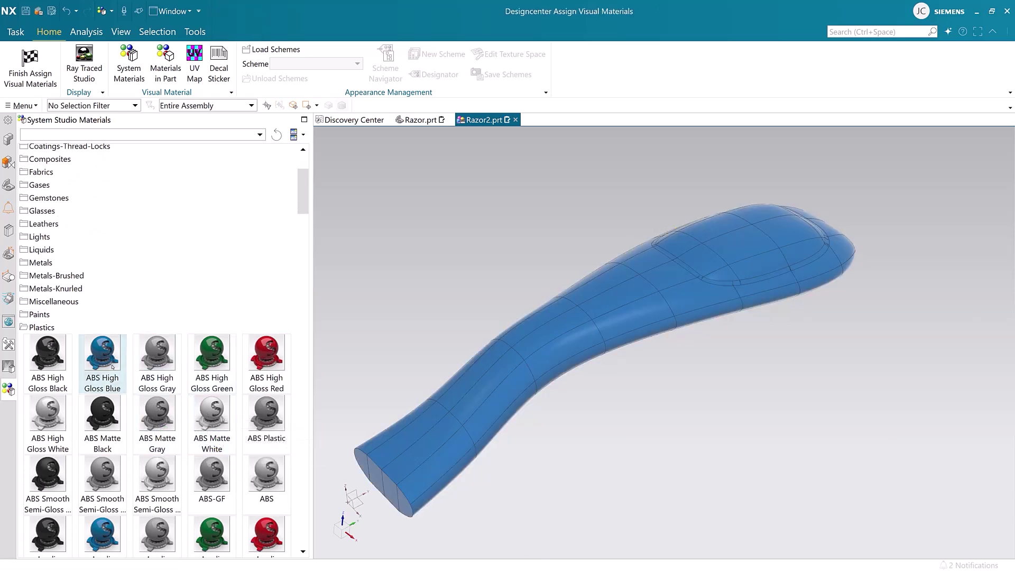
{"action": "middle_click_drag", "start_coordinate": [391, 328], "coordinate": [455, 319]}
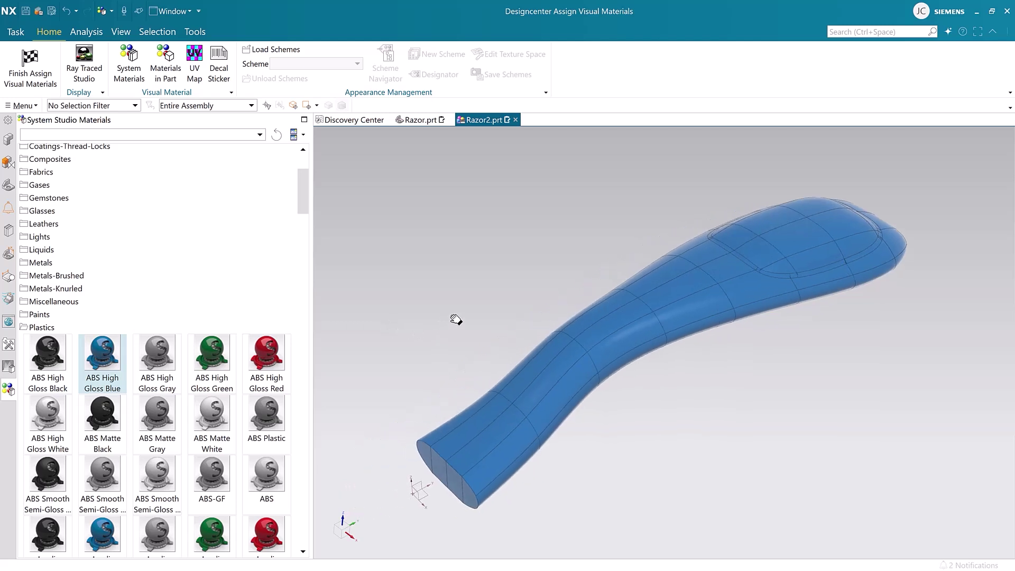
{"action": "left_click", "coordinate": [50, 82]}
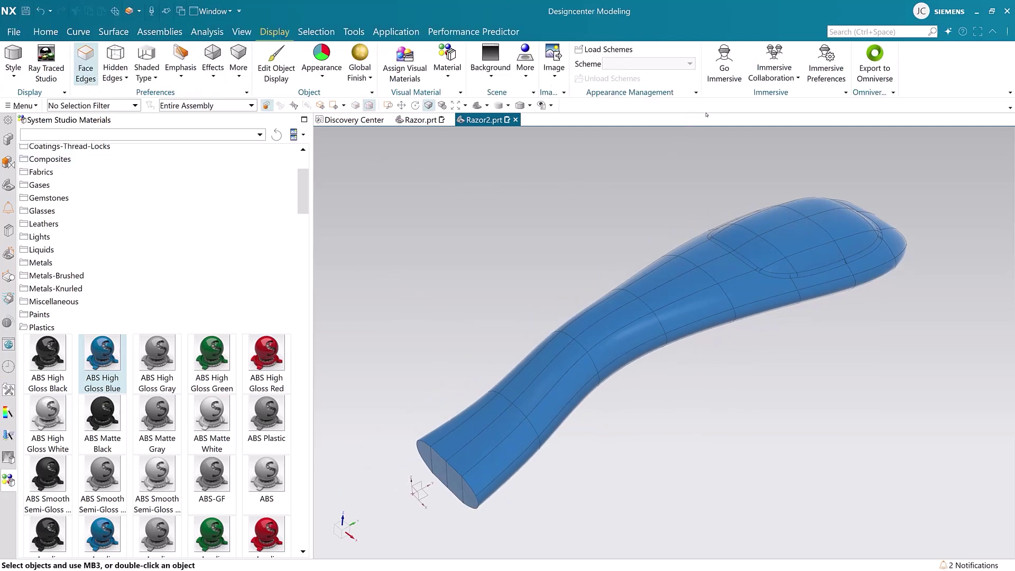
Go Immersive to view the glossy blue handle in Immersive Explorer.
{"action": "left_click", "coordinate": [728, 77]}
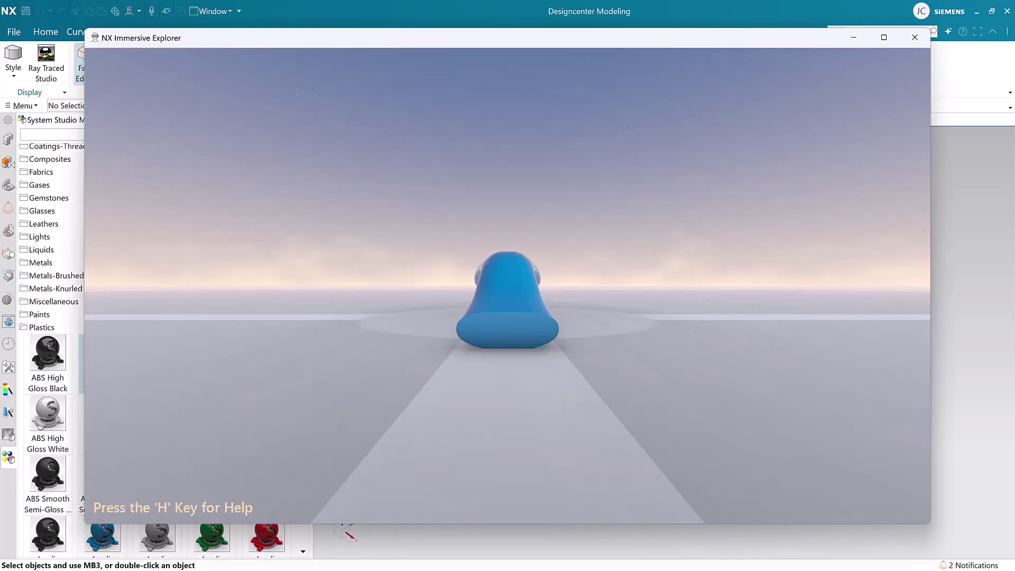